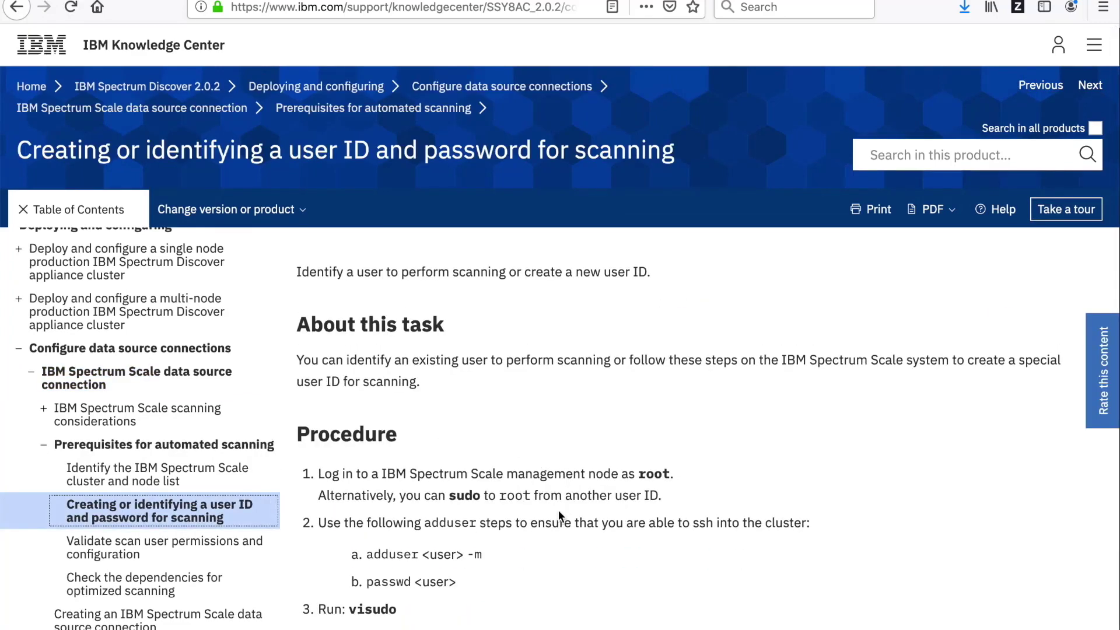
Scroll to the Procedure steps of the scanning user ID and password topic.
{"action": "scroll", "coordinate": [558, 511], "scroll_direction": "down", "scroll_amount": 3}
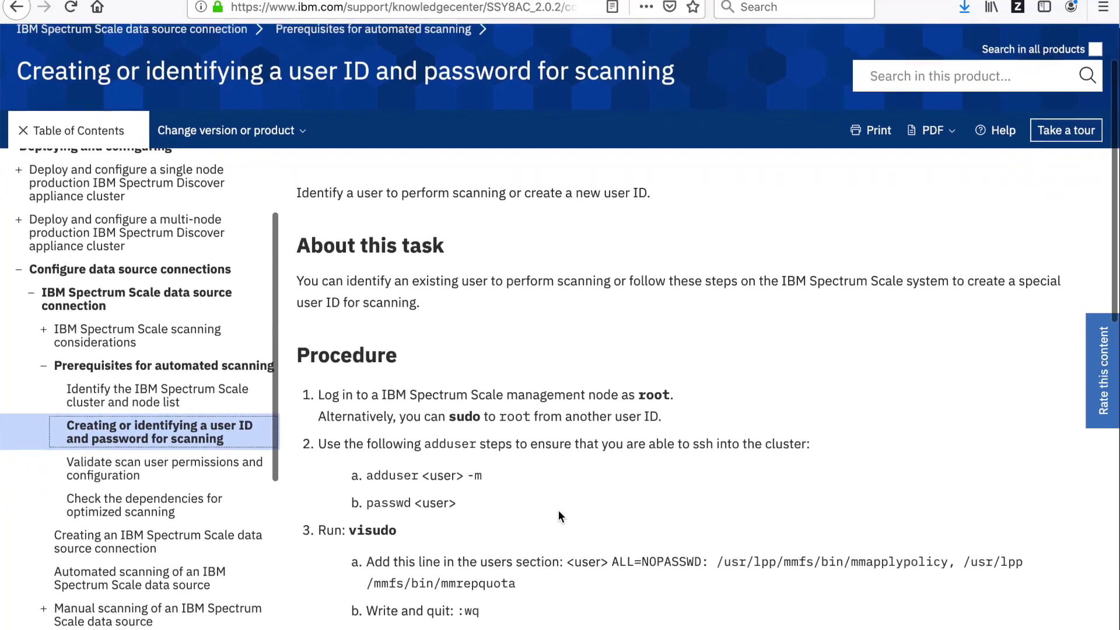
{"action": "scroll", "coordinate": [559, 510], "scroll_direction": "down", "scroll_amount": 3}
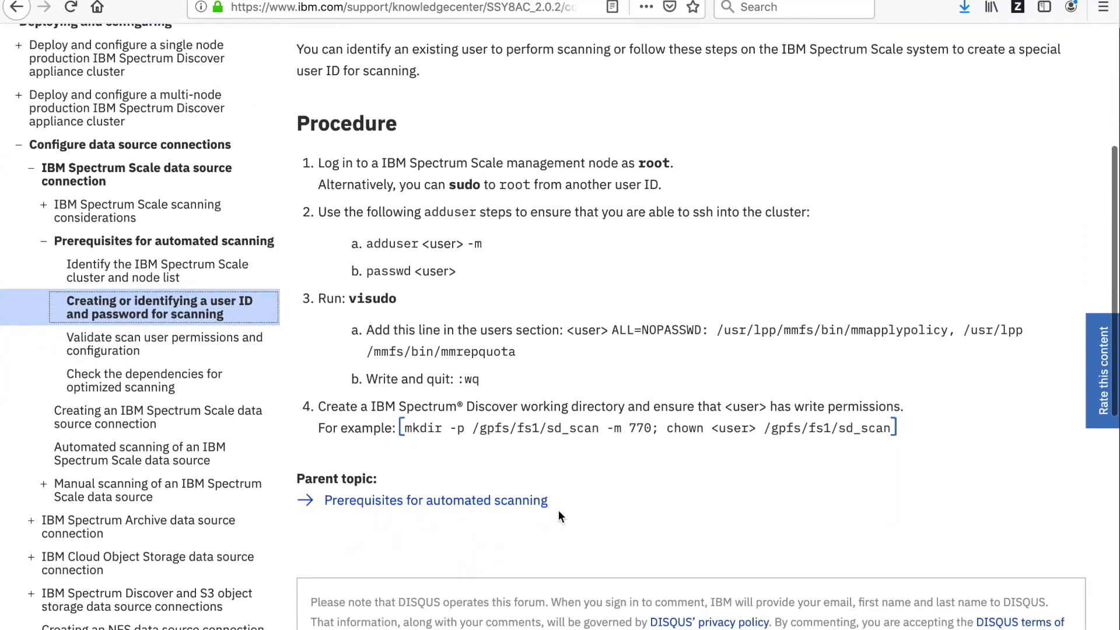
{"action": "scroll", "coordinate": [558, 511], "scroll_direction": "up", "scroll_amount": 1}
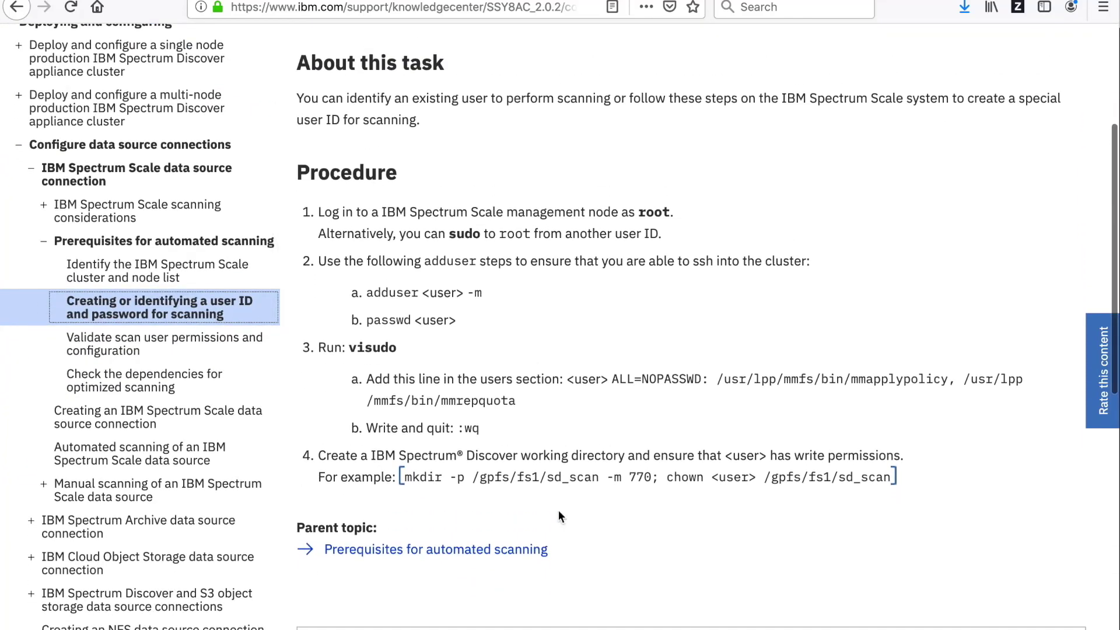
{"action": "scroll", "coordinate": [558, 511], "scroll_direction": "down", "scroll_amount": 1}
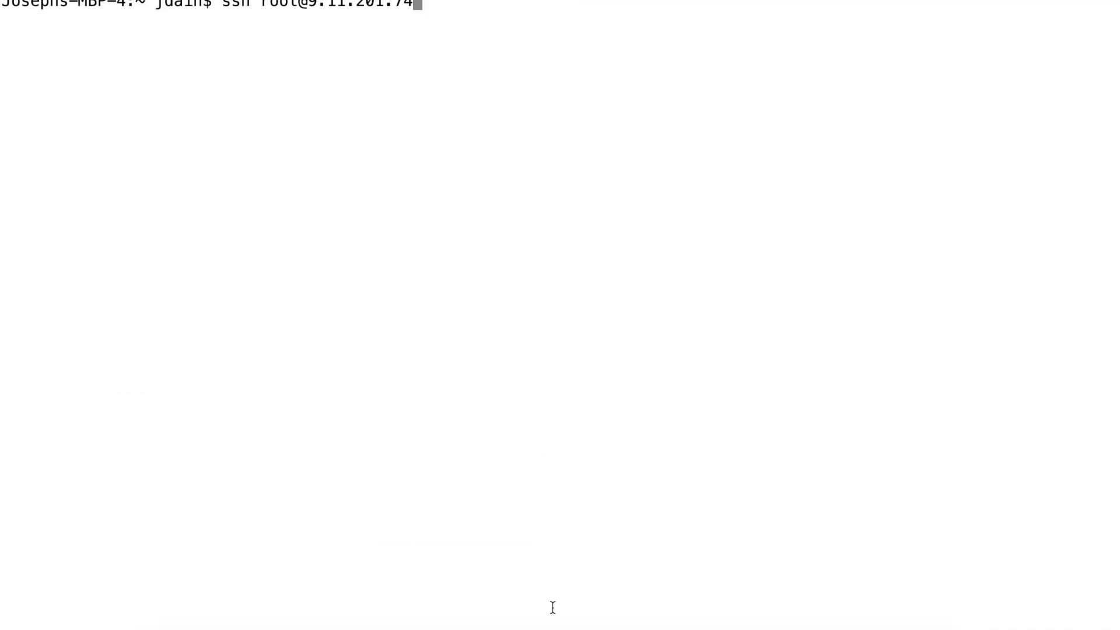
Log in to the node as root and create demo_user with a home directory.
{"action": "key", "text": "Return"}
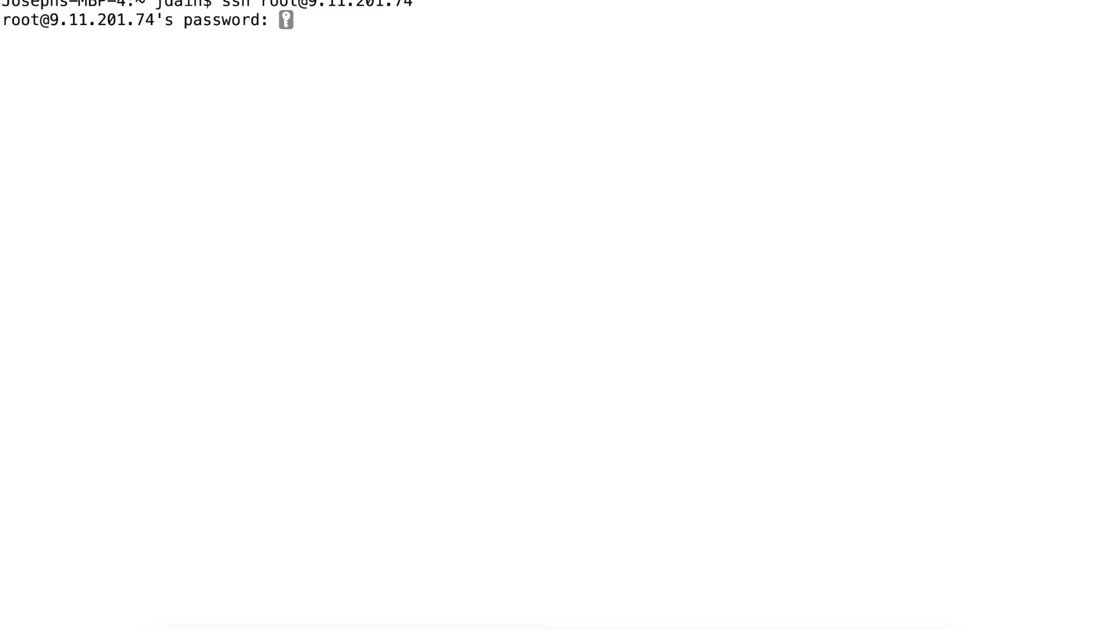
{"action": "key", "text": "Return"}
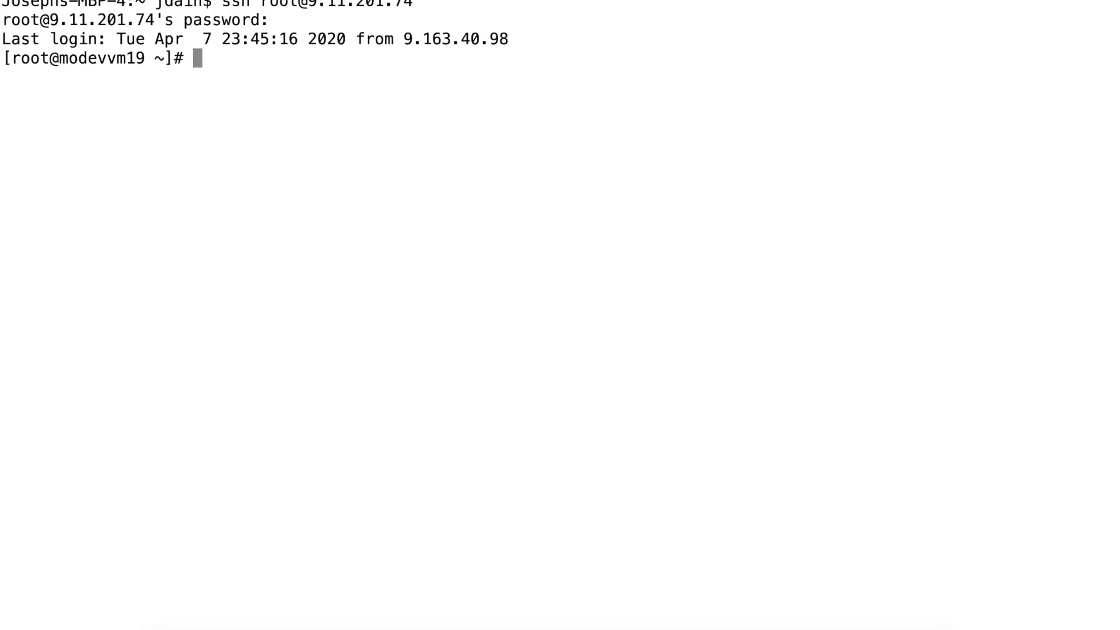
{"action": "type", "text": "addu"}
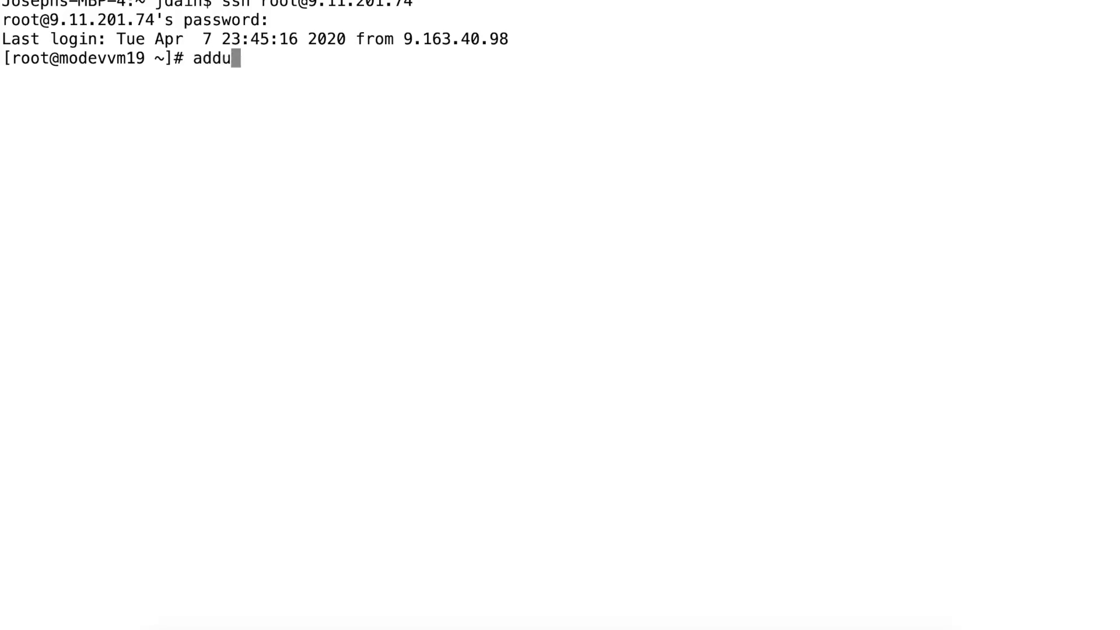
{"action": "type", "text": "ser -m demo_user"}
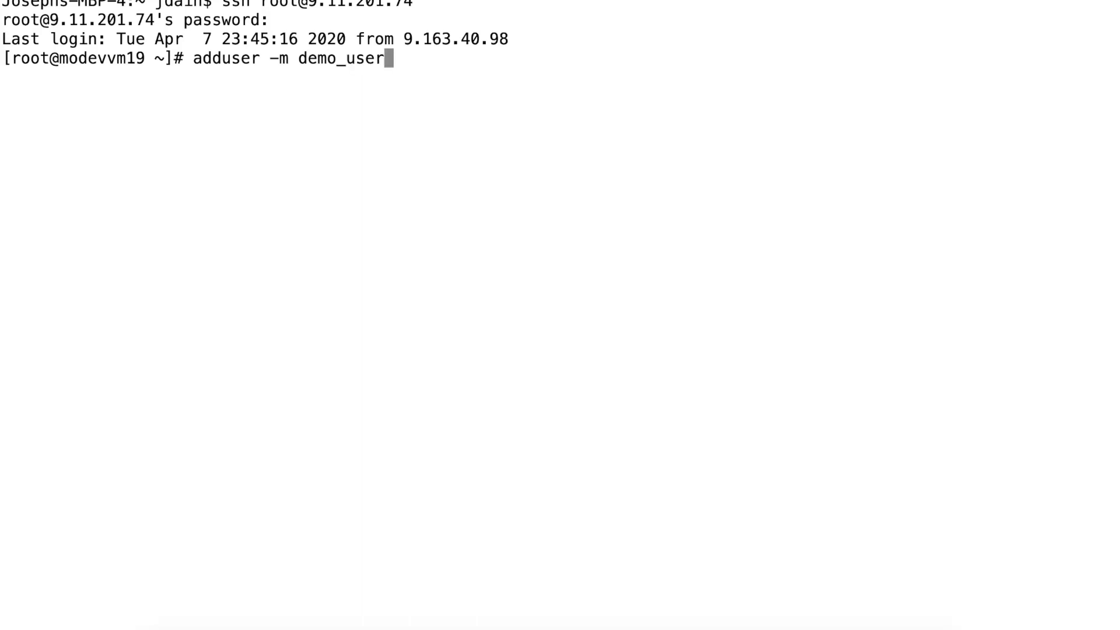
{"action": "key", "text": "Return"}
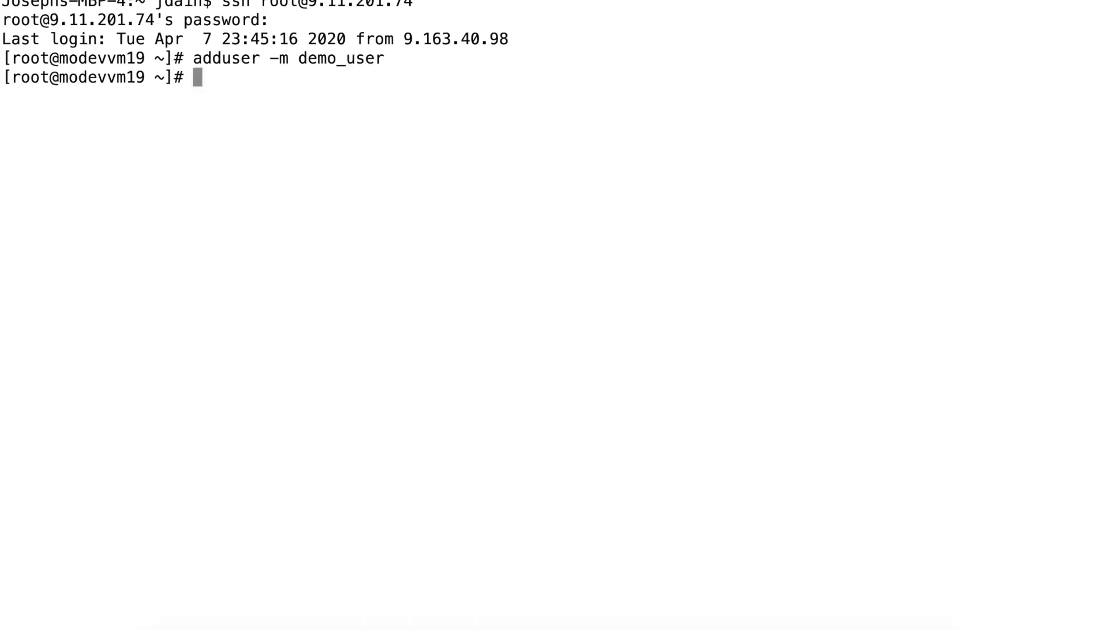
Set a new password for demo_user, entering it twice.
{"action": "type", "text": "passwd "}
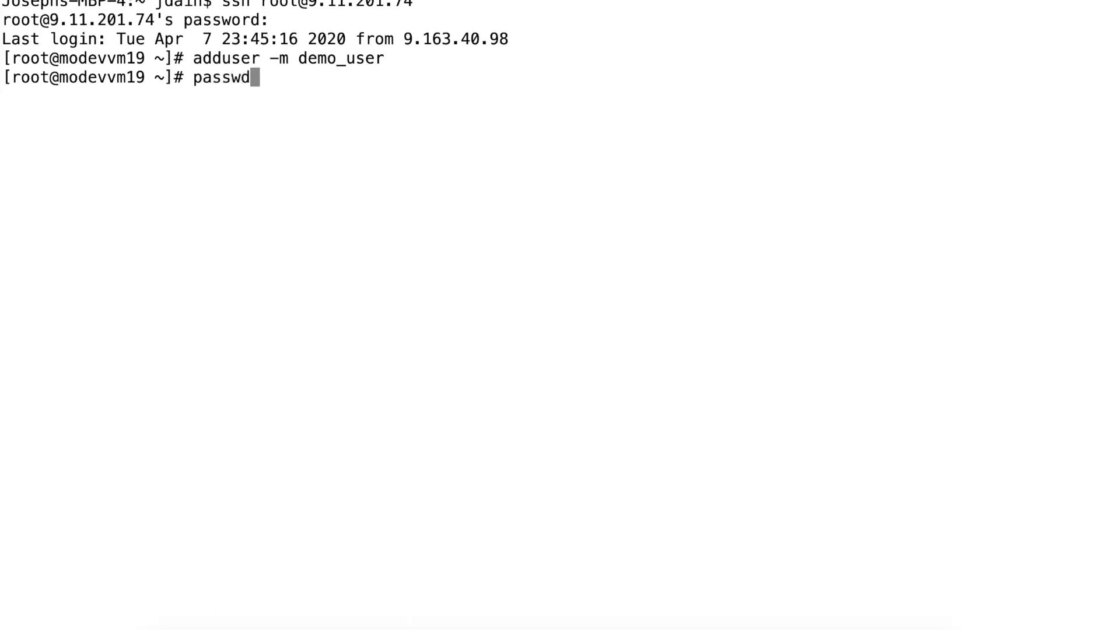
{"action": "type", "text": "demo_user"}
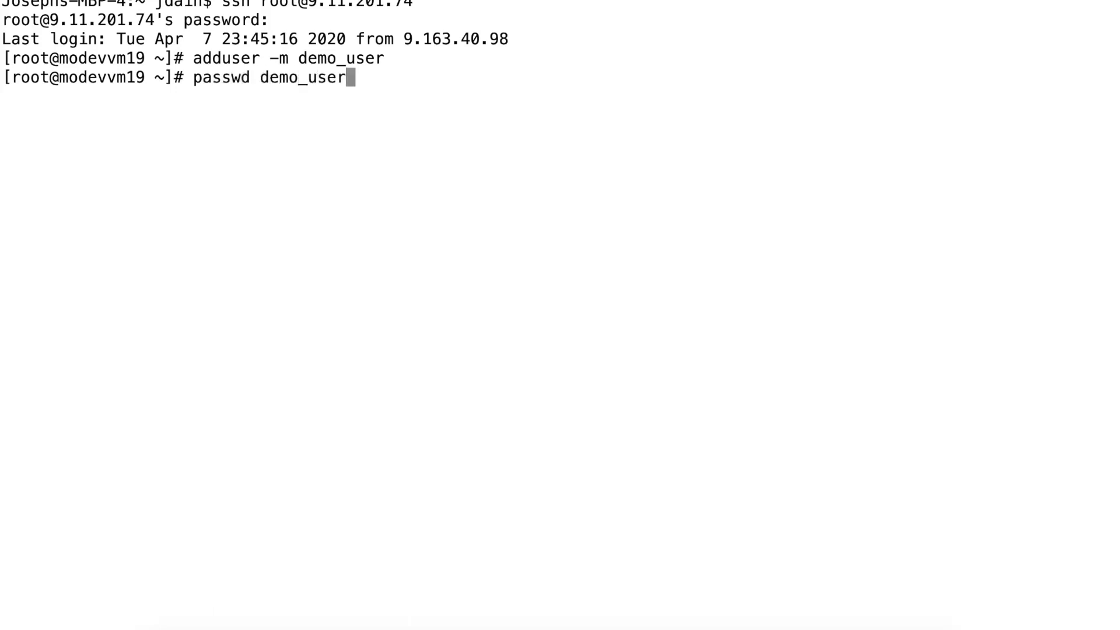
{"action": "key", "text": "Return"}
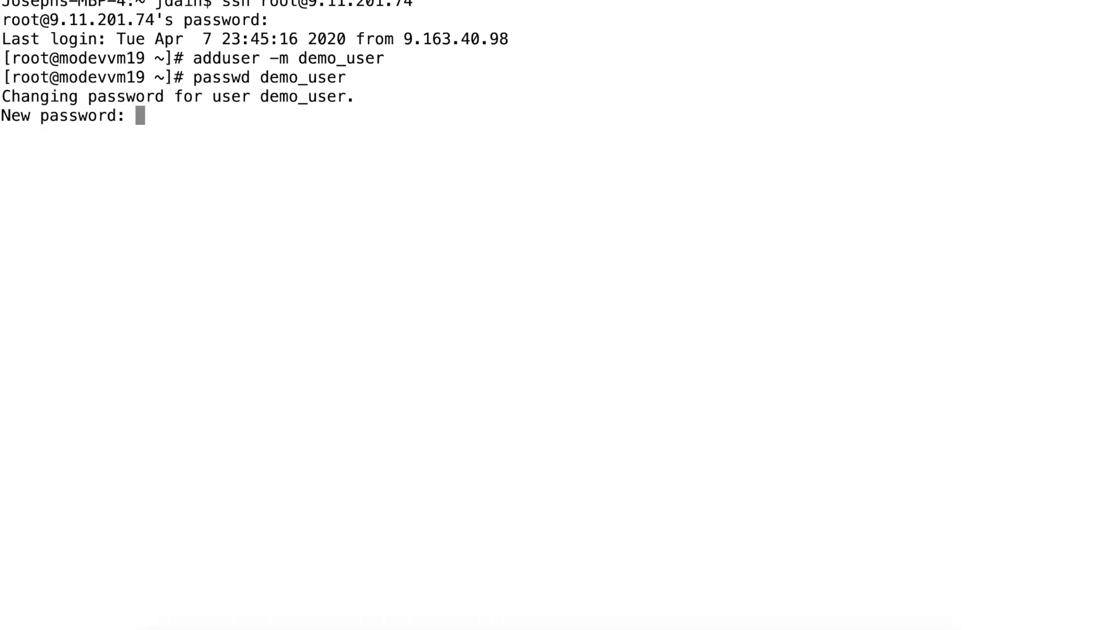
{"action": "key", "text": "Return"}
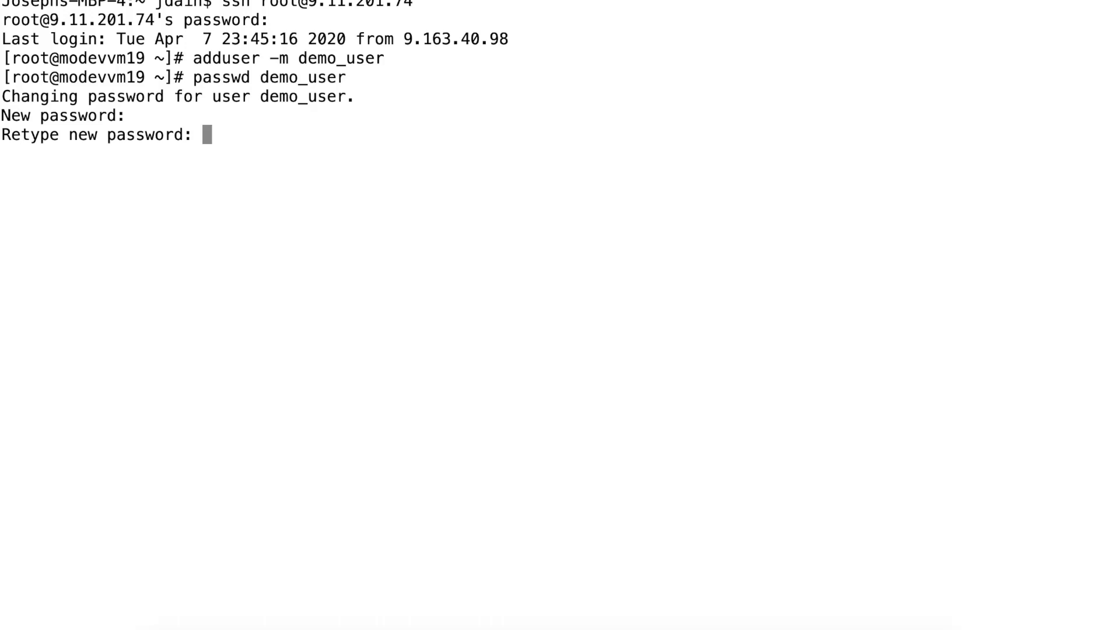
{"action": "key", "text": "Return"}
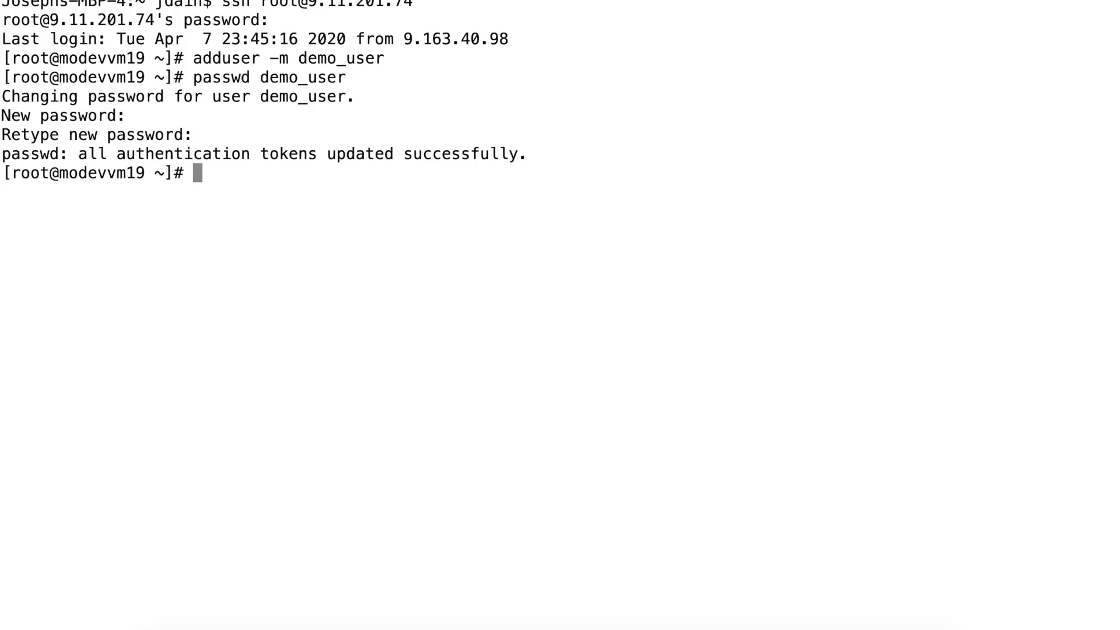
{"action": "type", "text": "visudo"}
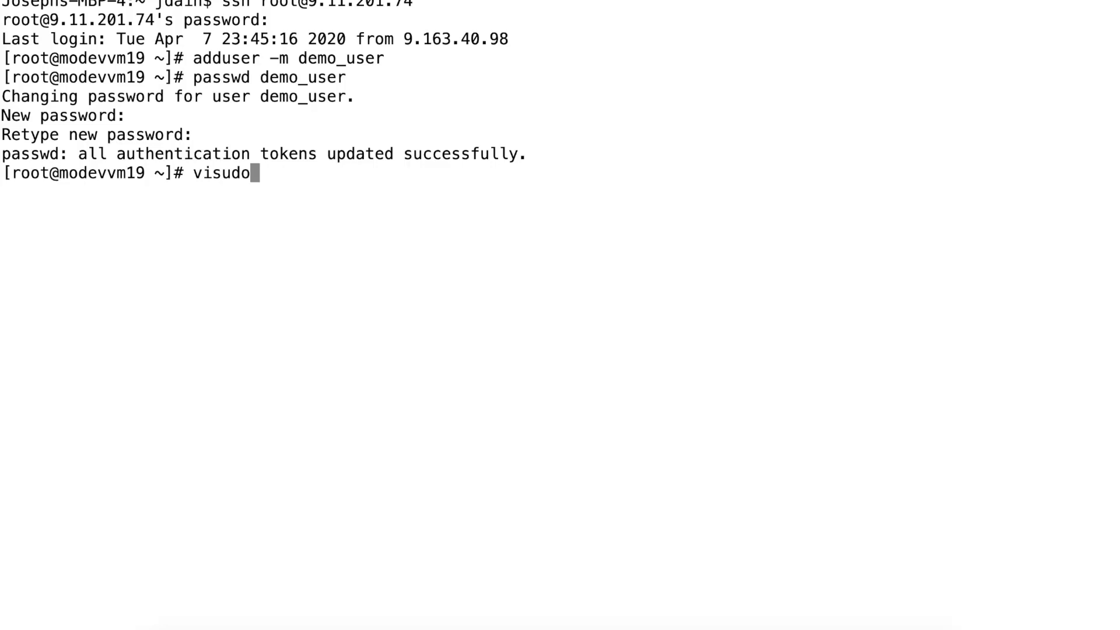
Add a sudoers rule giving demo_user NOPASSWD access to /usr/lpp/mmfs/bin/mmapplypolicy and mmrepquota.
{"action": "key", "text": "Return"}
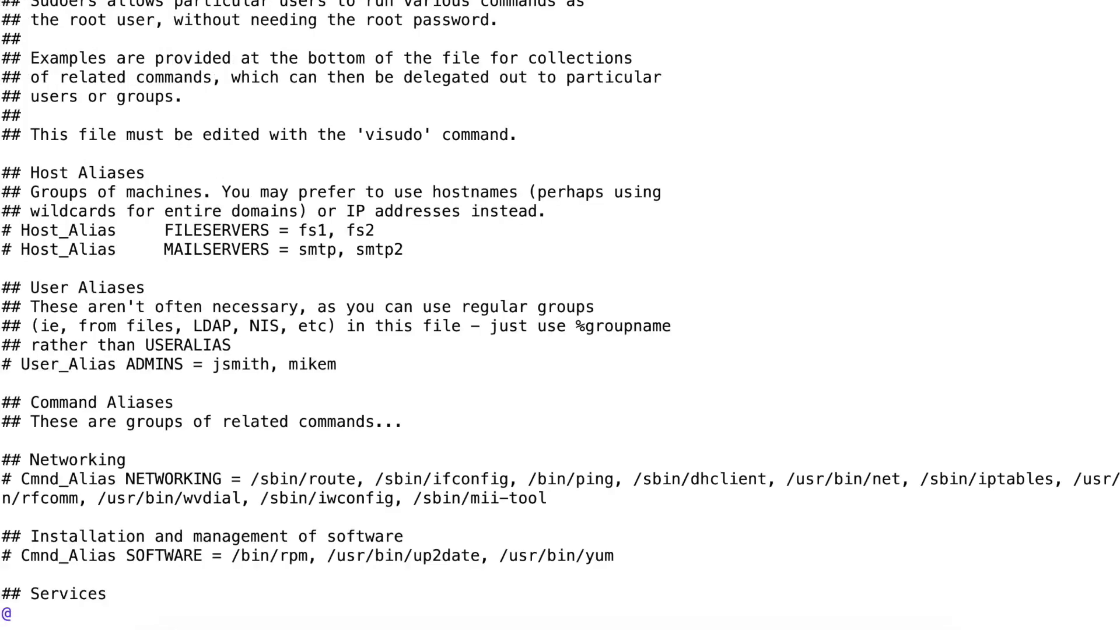
{"action": "key", "text": "Return"}
{"action": "key", "text": "j"}
{"action": "key", "text": "j"}
{"action": "key", "text": "j"}
{"action": "key", "text": "k"}
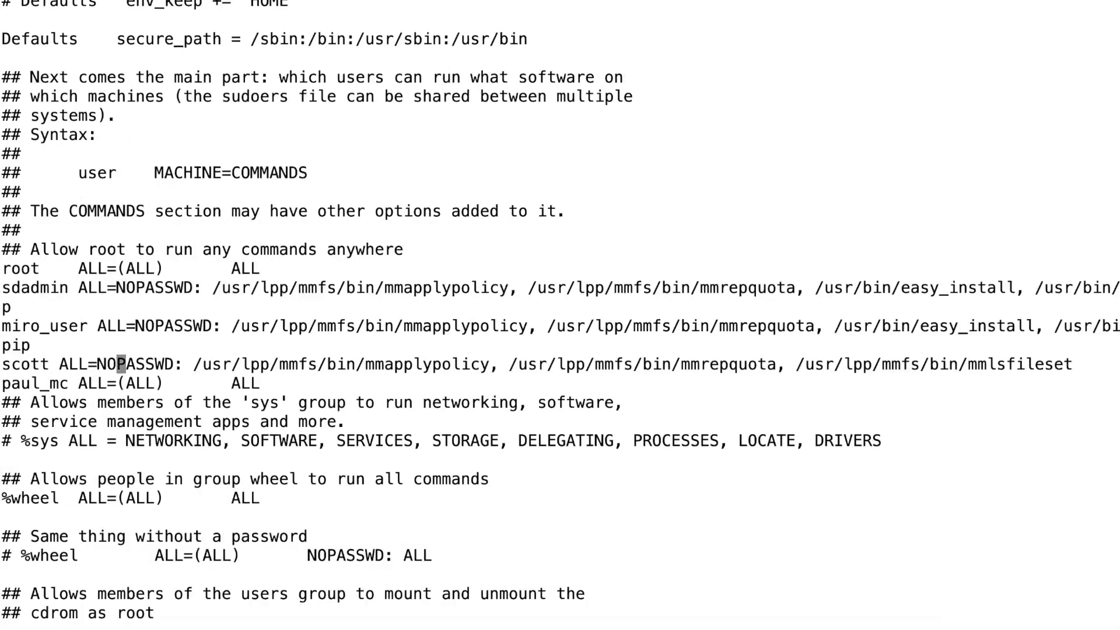
{"action": "key", "text": "$"}
{"action": "key", "text": "a"}
{"action": "key", "text": "Return"}
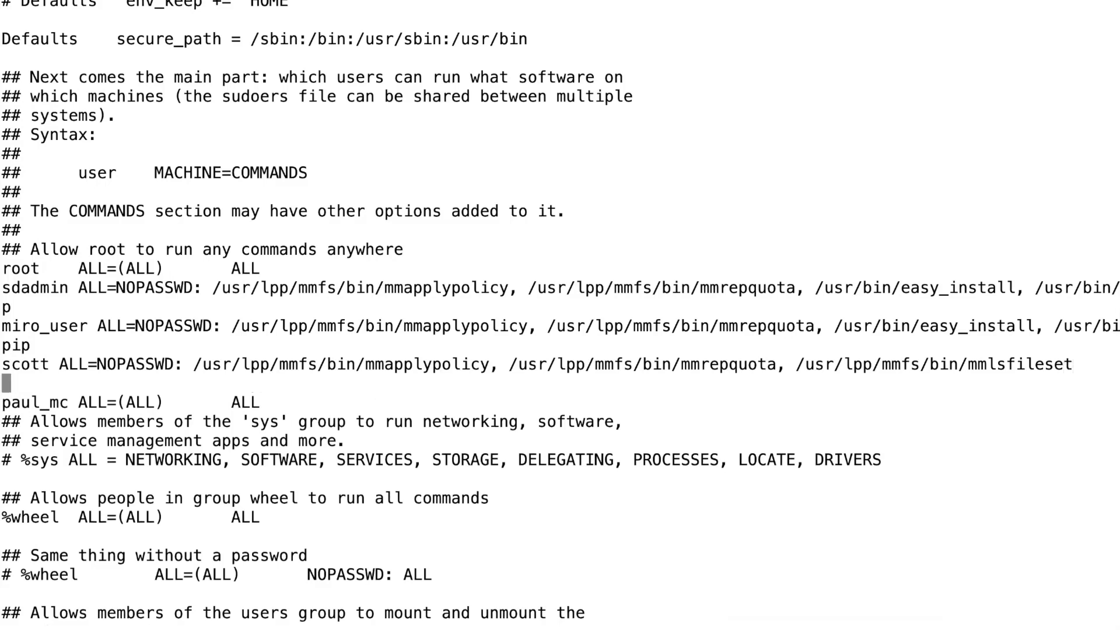
{"action": "type", "text": "demo_"}
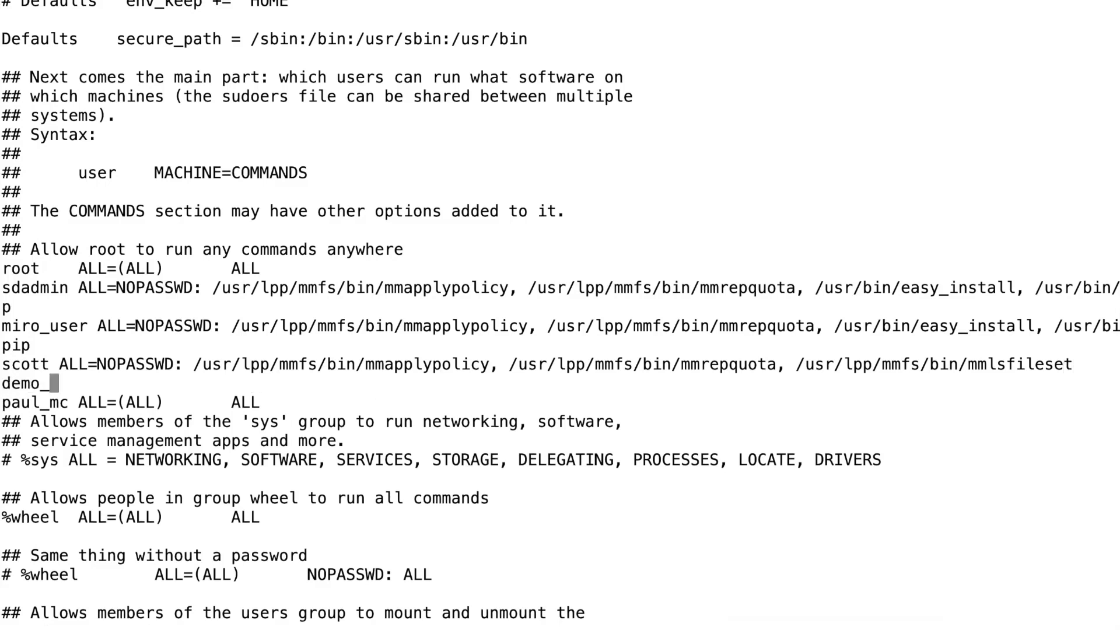
{"action": "type", "text": "user AL"}
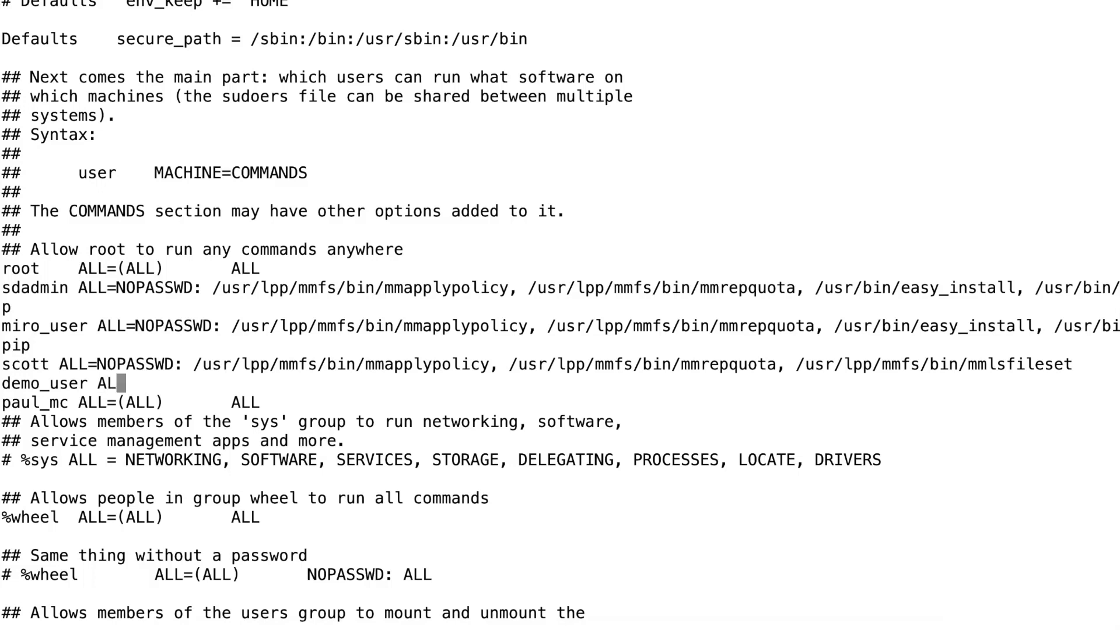
{"action": "type", "text": "L=NOPASSWD"}
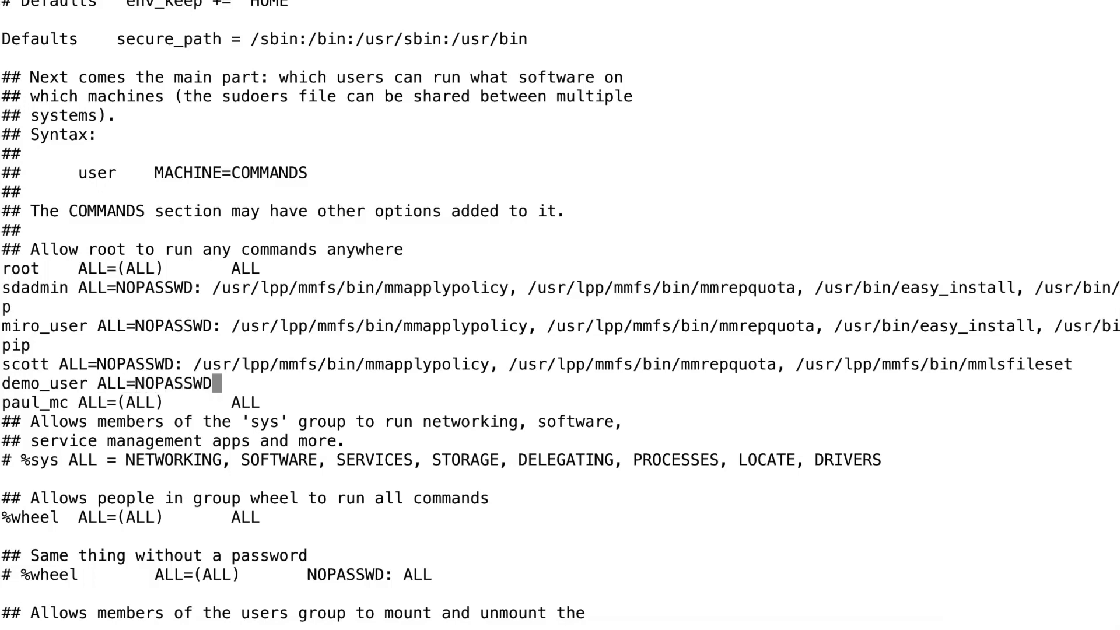
{"action": "type", "text": ": /usr/lpp/mmfs/b"}
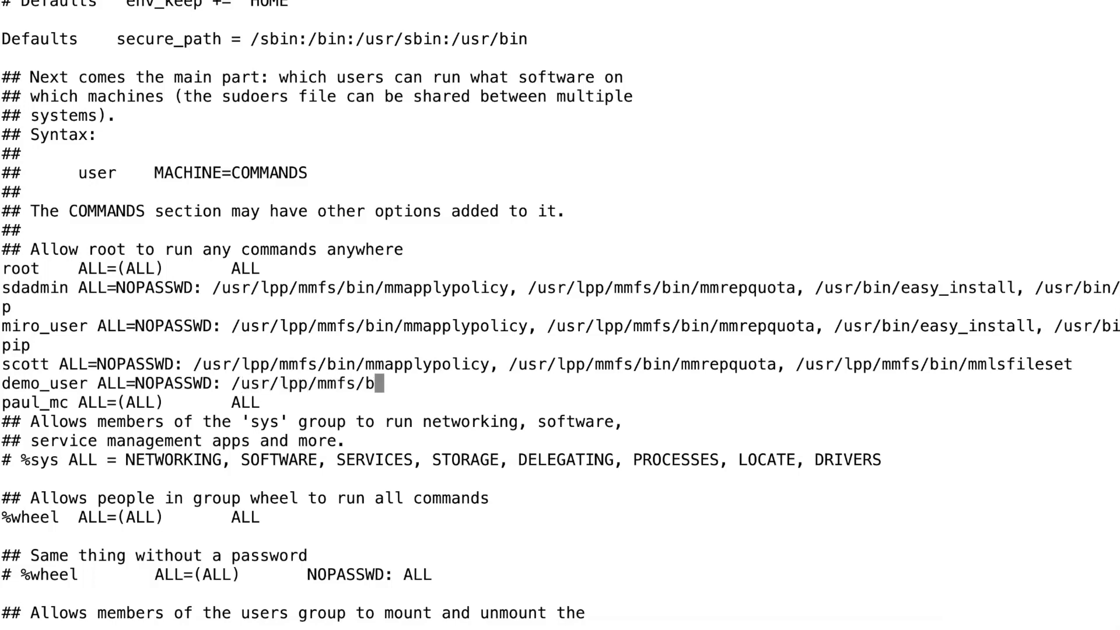
{"action": "type", "text": "in/mmapp"}
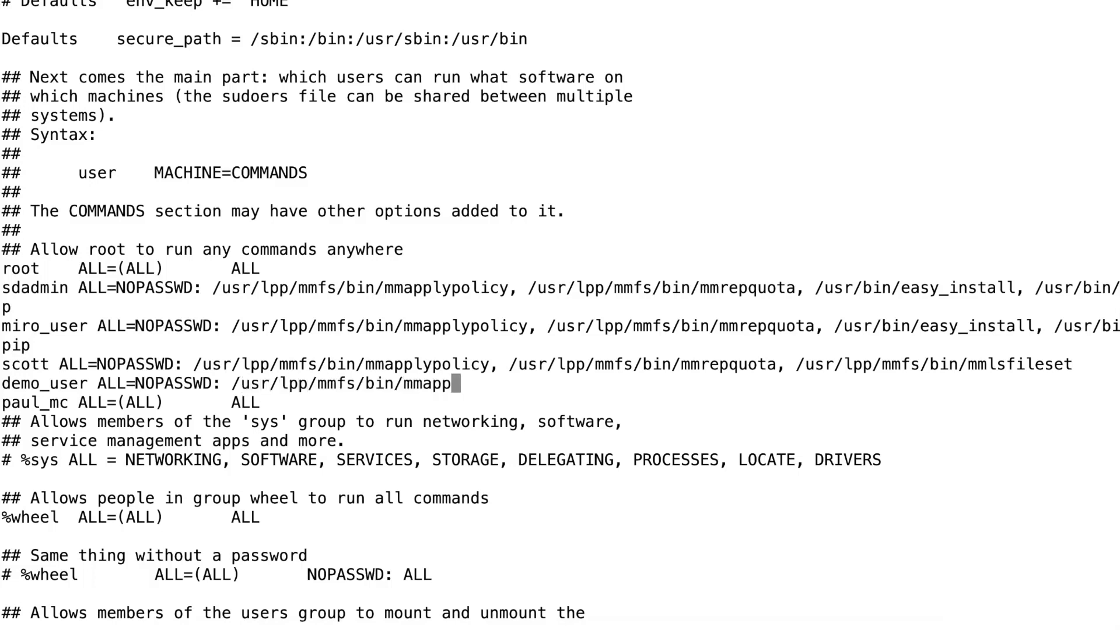
{"action": "type", "text": "lypolicy"}
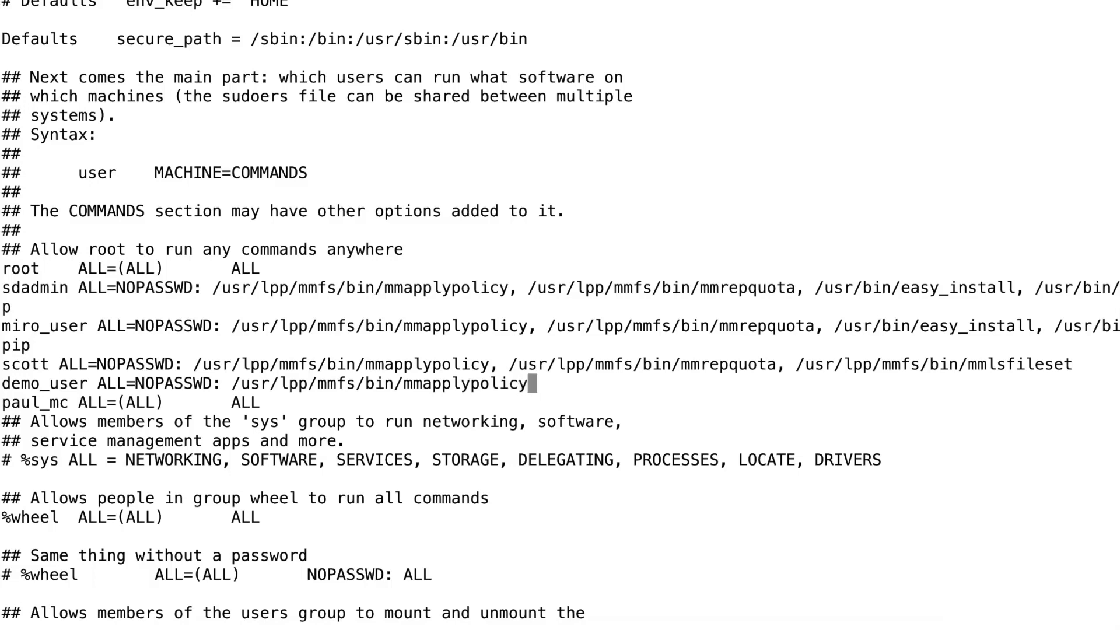
{"action": "type", "text": ", /usr/lpp/mmf"}
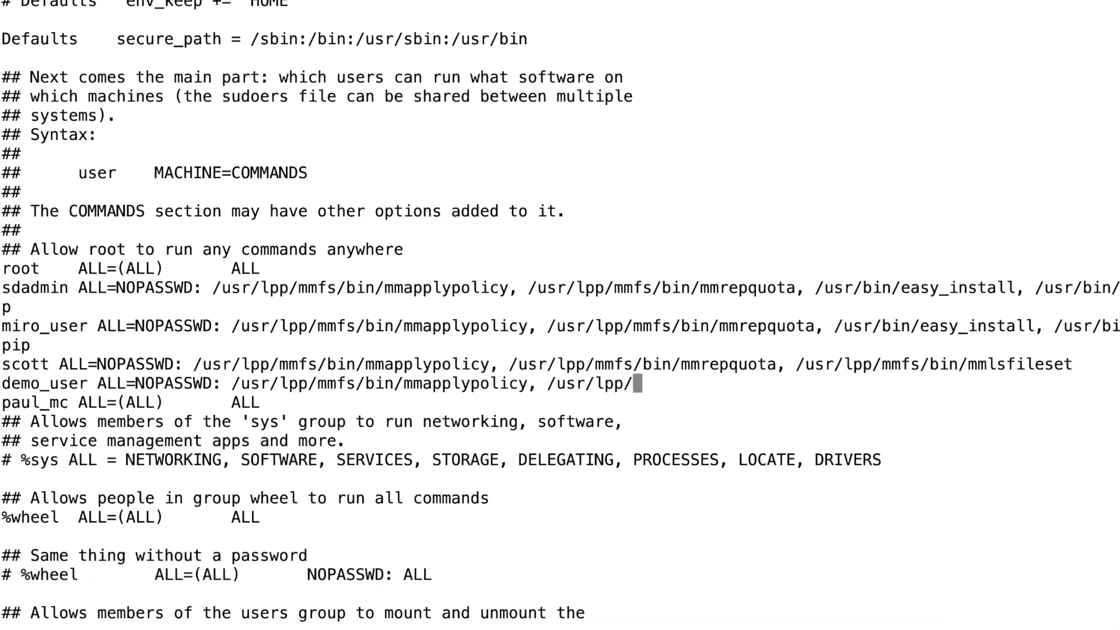
{"action": "type", "text": "s/bin/mmrep"}
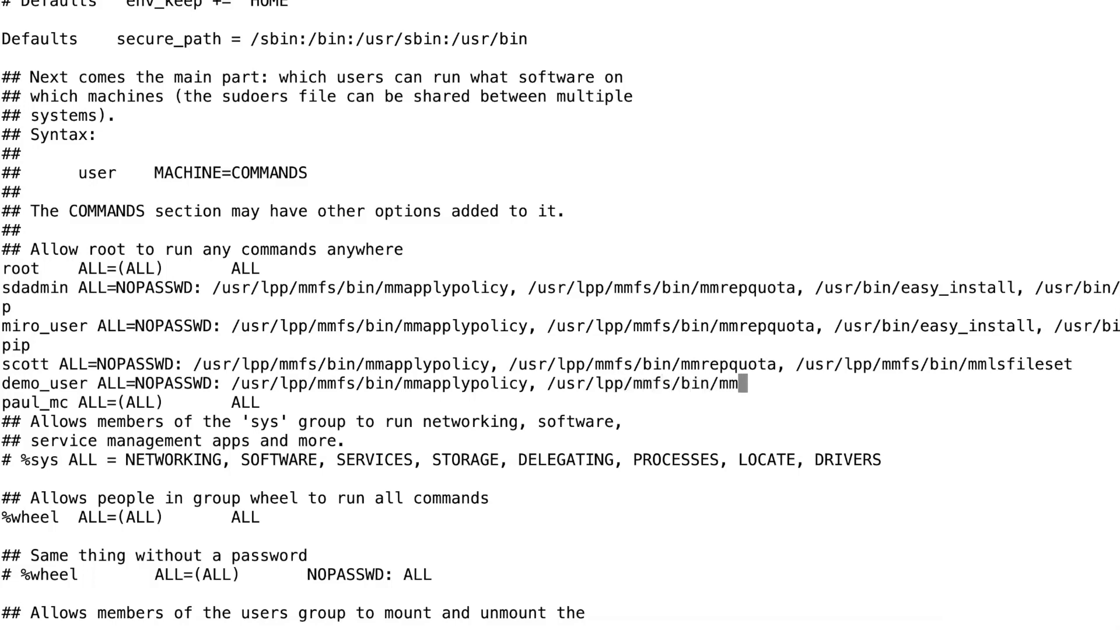
{"action": "type", "text": "quota"}
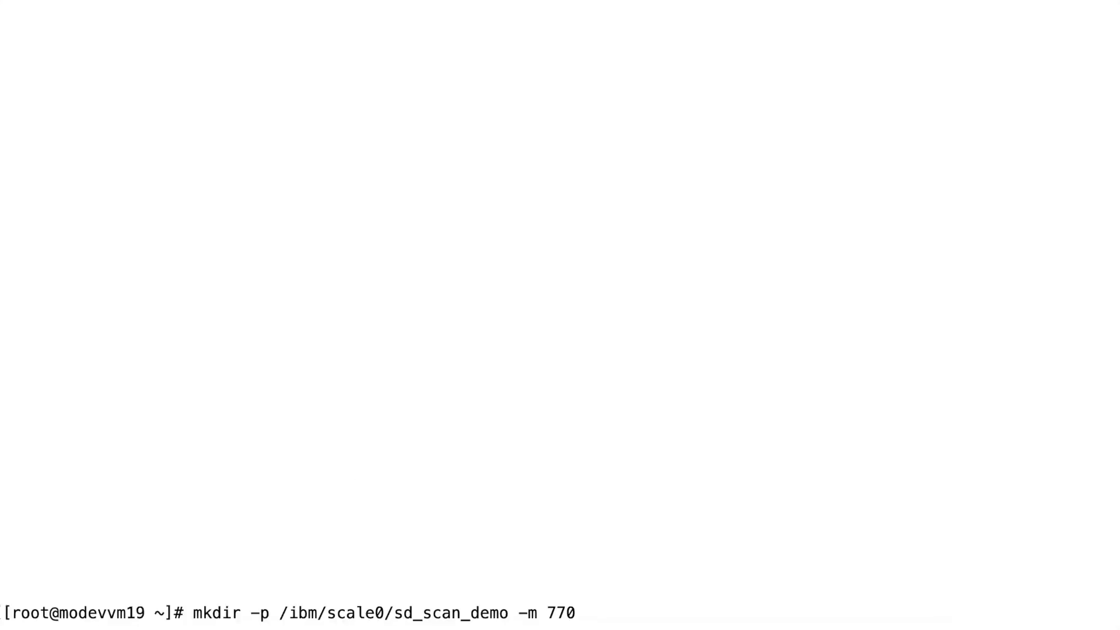
Run mkdir -p /ibm/scale0/sd_scan_demo -m 770 in the terminal.
{"action": "left_click", "coordinate": [464, 428]}
{"action": "key", "text": "Return"}
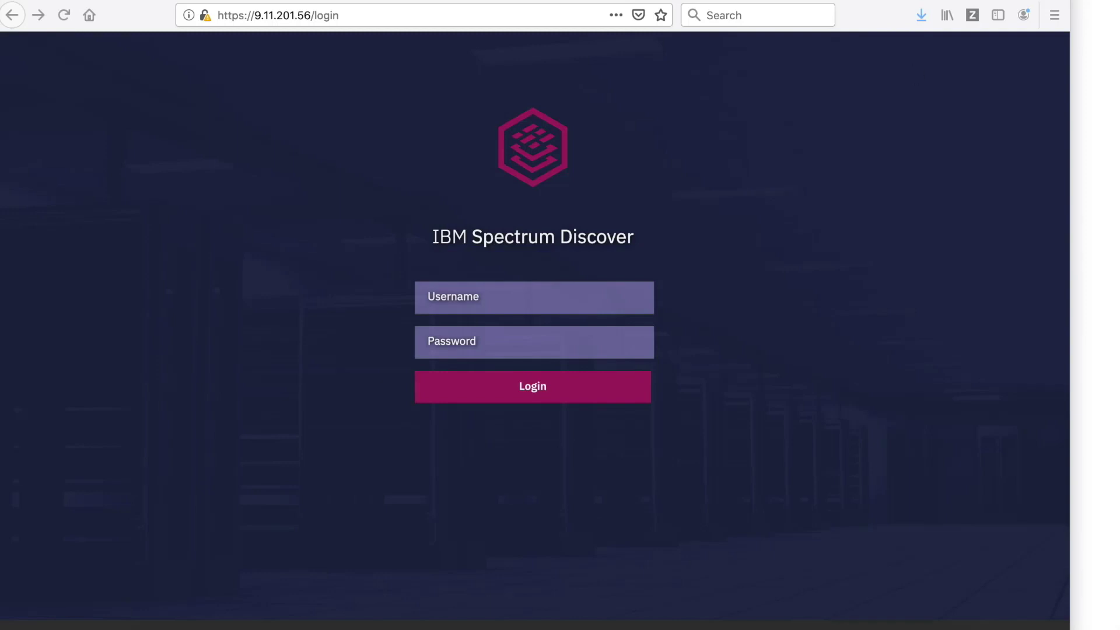
Sign in with the admin account and open Add Connection on the Data Connections admin page.
{"action": "left_click", "coordinate": [476, 298]}
{"action": "type", "text": "sdadmin"}
{"action": "key", "text": "Tab"}
{"action": "type", "text": "*****"}
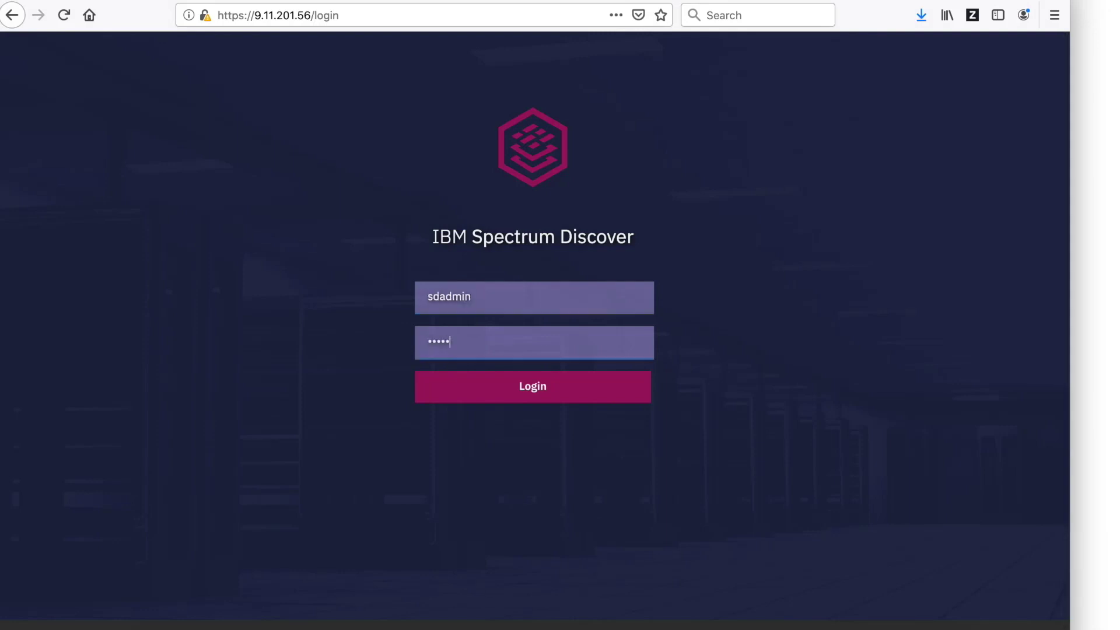
{"action": "type", "text": "**"}
{"action": "key", "text": "Return"}
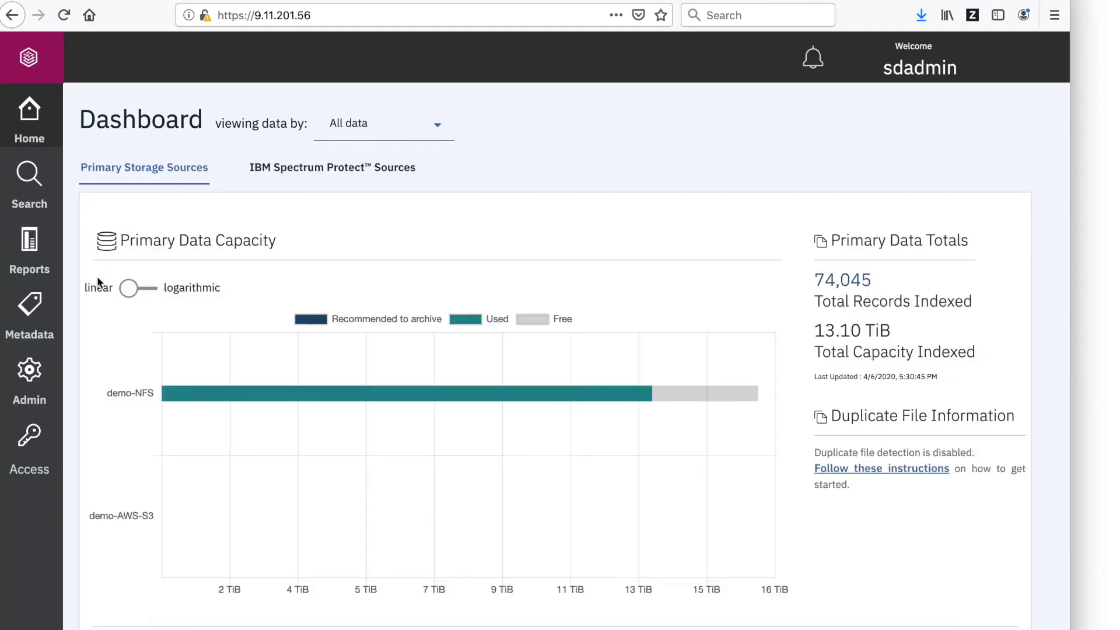
{"action": "left_click", "coordinate": [29, 376]}
{"action": "left_click", "coordinate": [952, 258]}
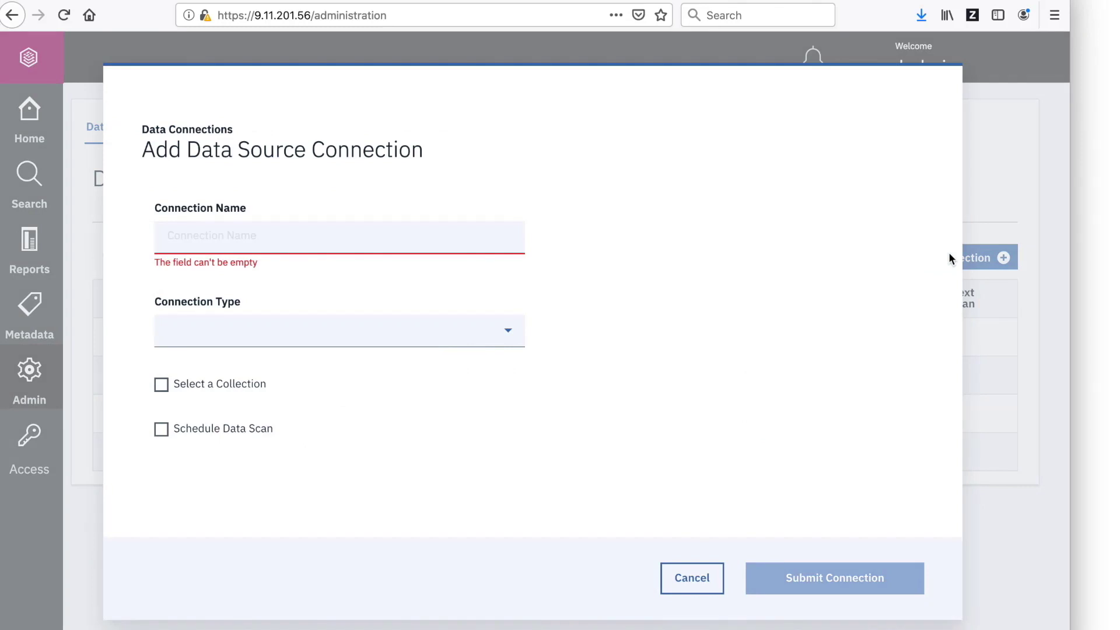
Name the connection demo-Spectrum-Scale and set its type to Spectrum Scale.
{"action": "left_click", "coordinate": [391, 240]}
{"action": "type", "text": "de"}
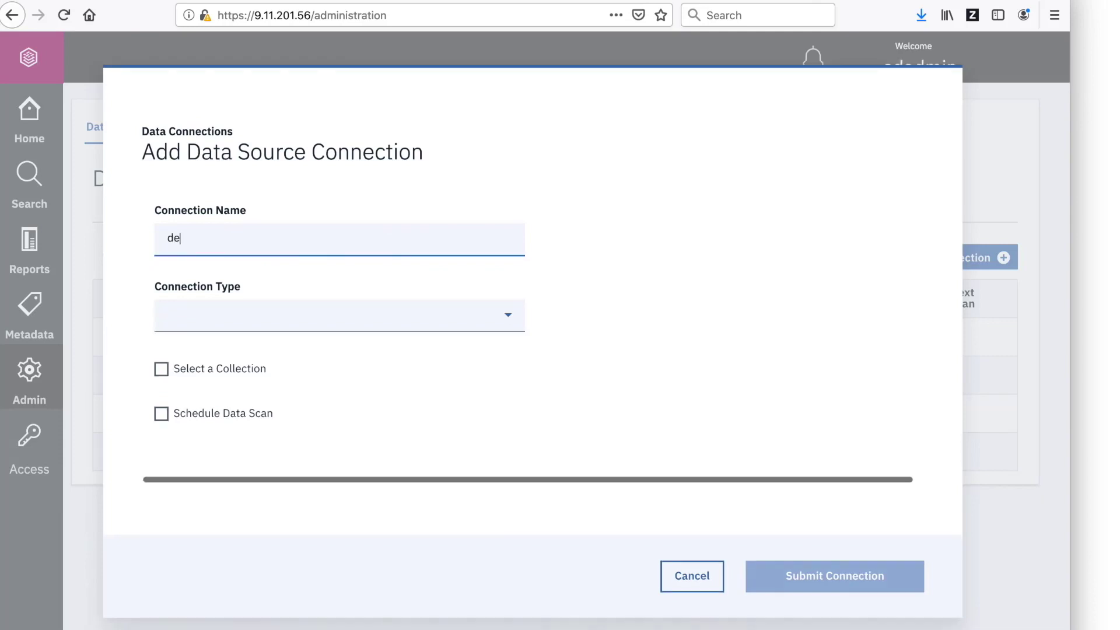
{"action": "type", "text": "mo-Spect"}
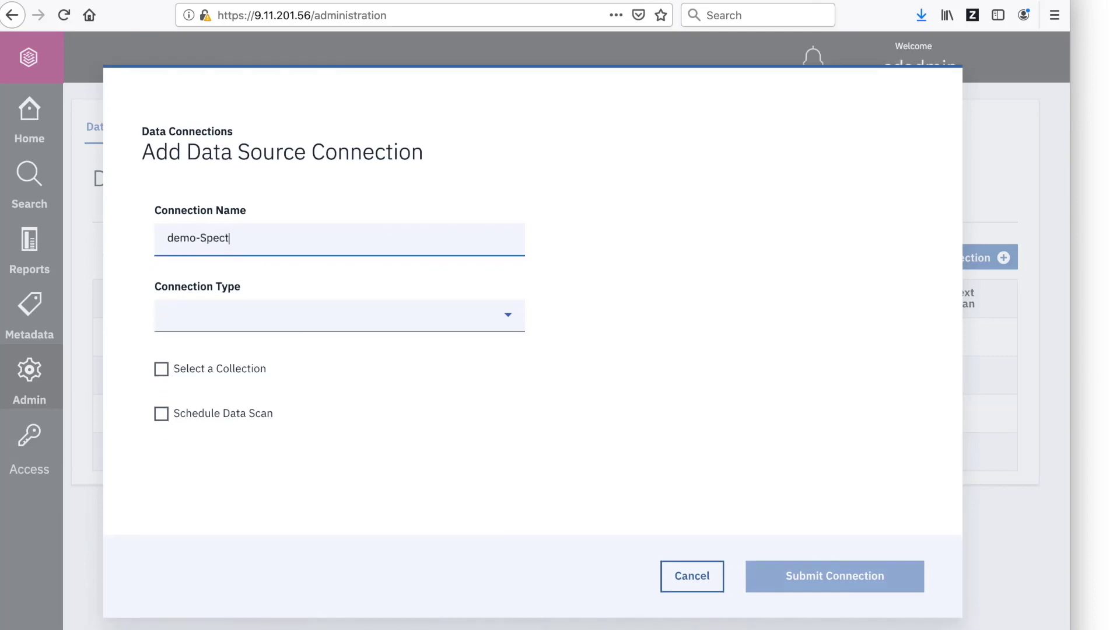
{"action": "type", "text": "rum-Scale"}
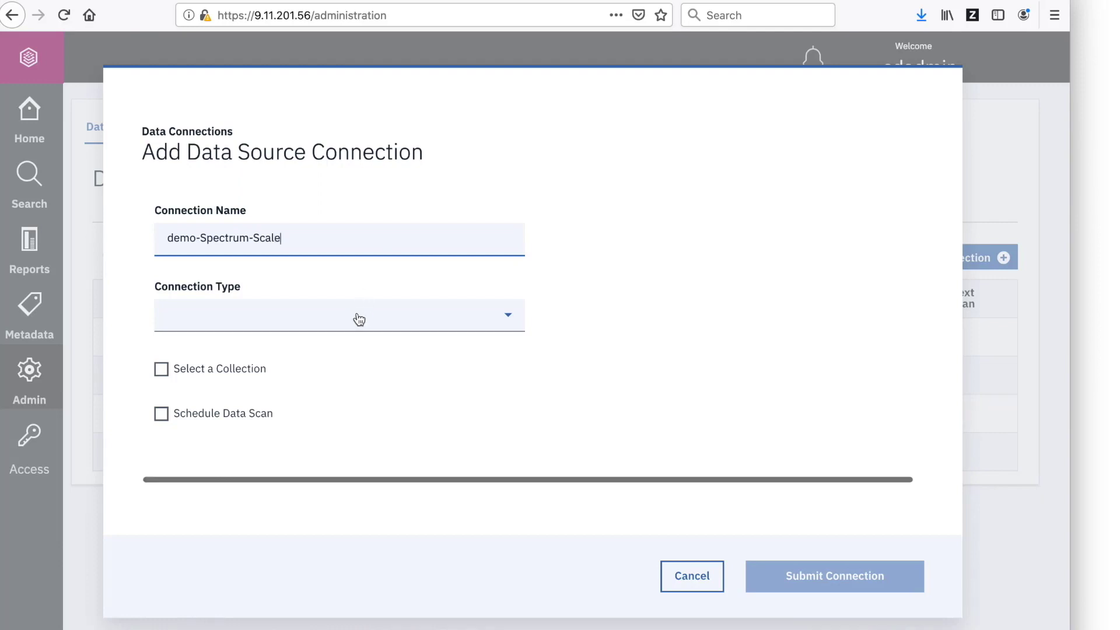
{"action": "left_click", "coordinate": [358, 320]}
{"action": "scroll", "coordinate": [329, 371], "scroll_direction": "down", "scroll_amount": 1}
{"action": "scroll", "coordinate": [329, 373], "scroll_direction": "down", "scroll_amount": 1}
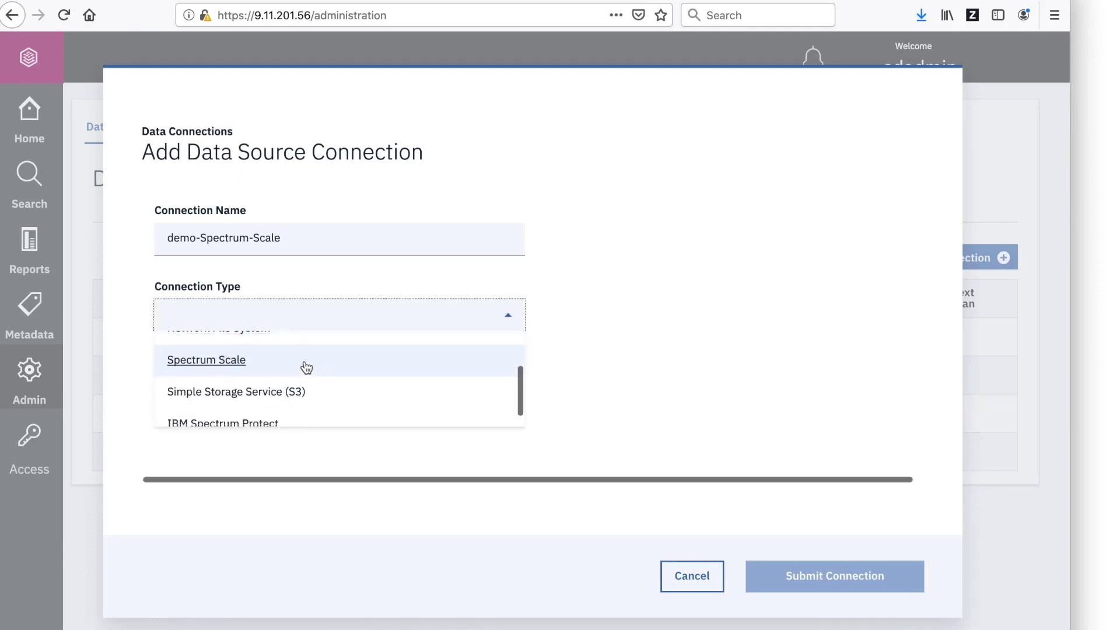
{"action": "left_click", "coordinate": [305, 366]}
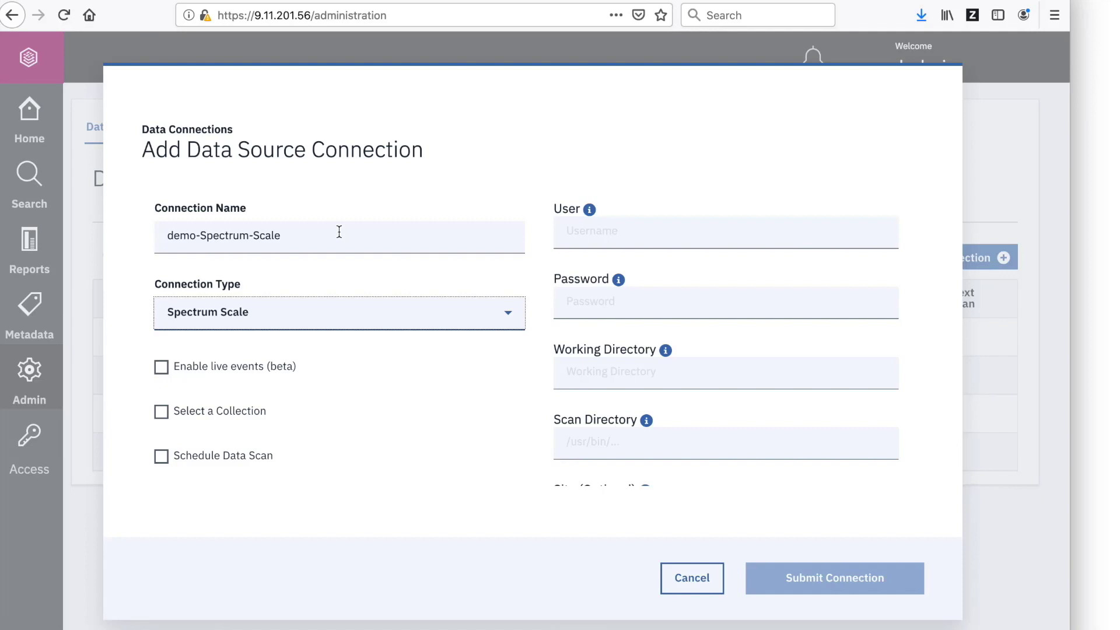
Enter demo_user and its password as the connection credentials.
{"action": "left_click", "coordinate": [714, 237]}
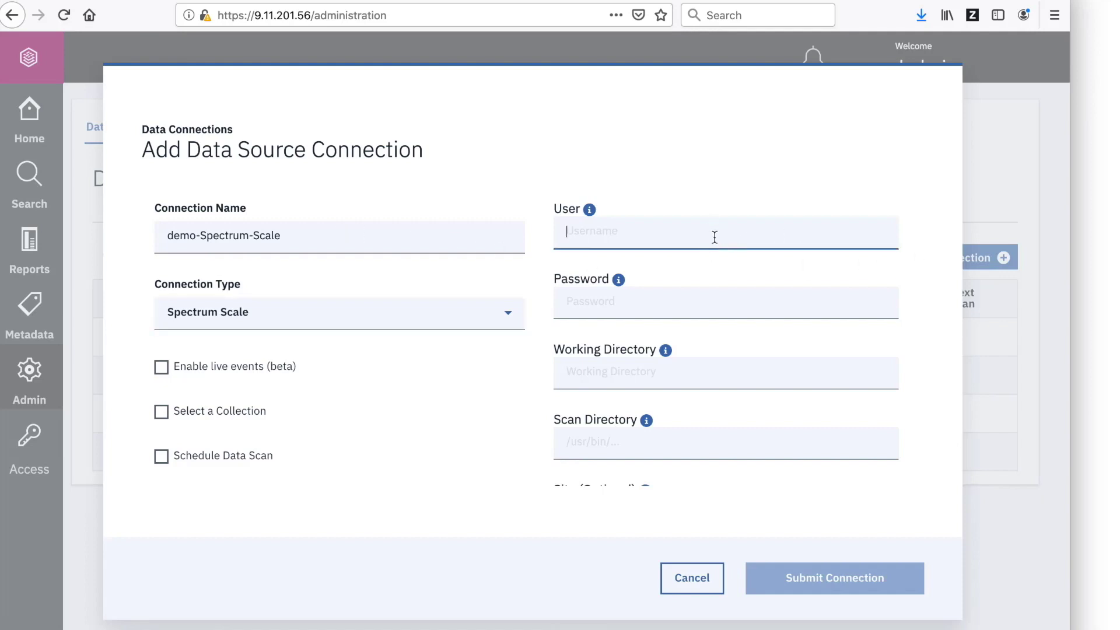
{"action": "type", "text": "demo_user"}
{"action": "left_click", "coordinate": [735, 298]}
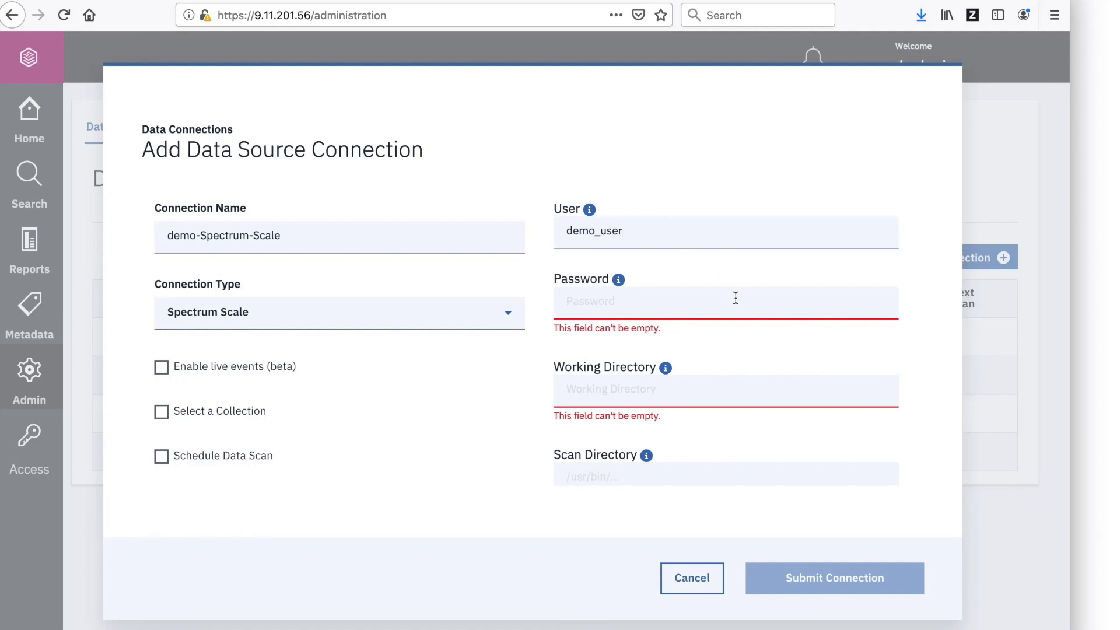
{"action": "type", "text": "password1234567"}
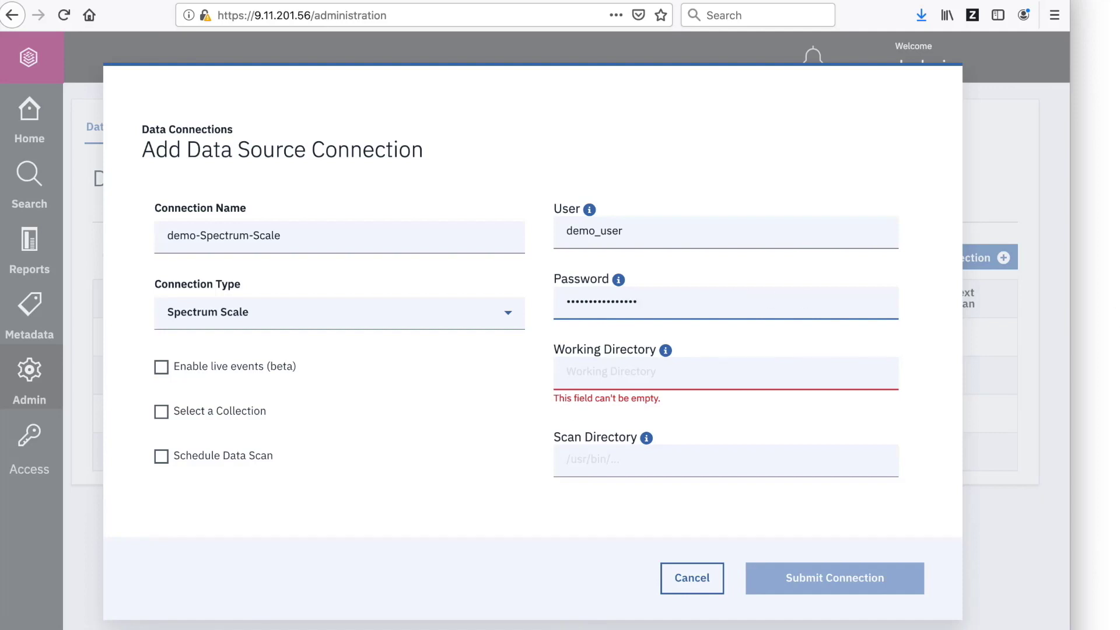
{"action": "key", "text": "super+Tab"}
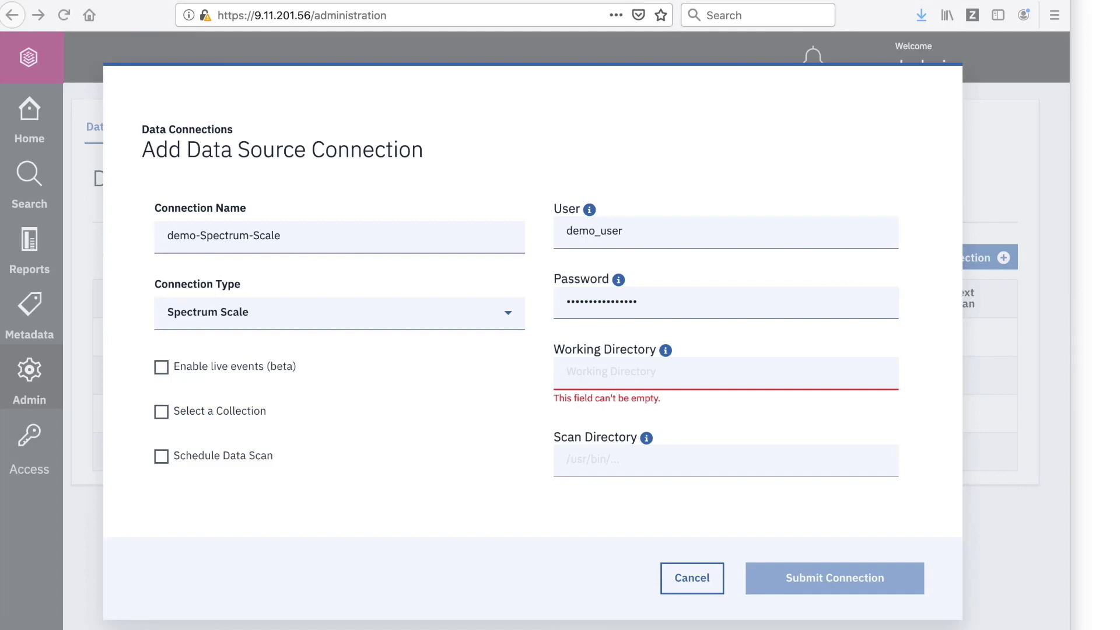
Set scan directory /ibm/scale0 and site Tucson, then run mmlscluster for cluster details.
{"action": "left_click", "coordinate": [585, 321]}
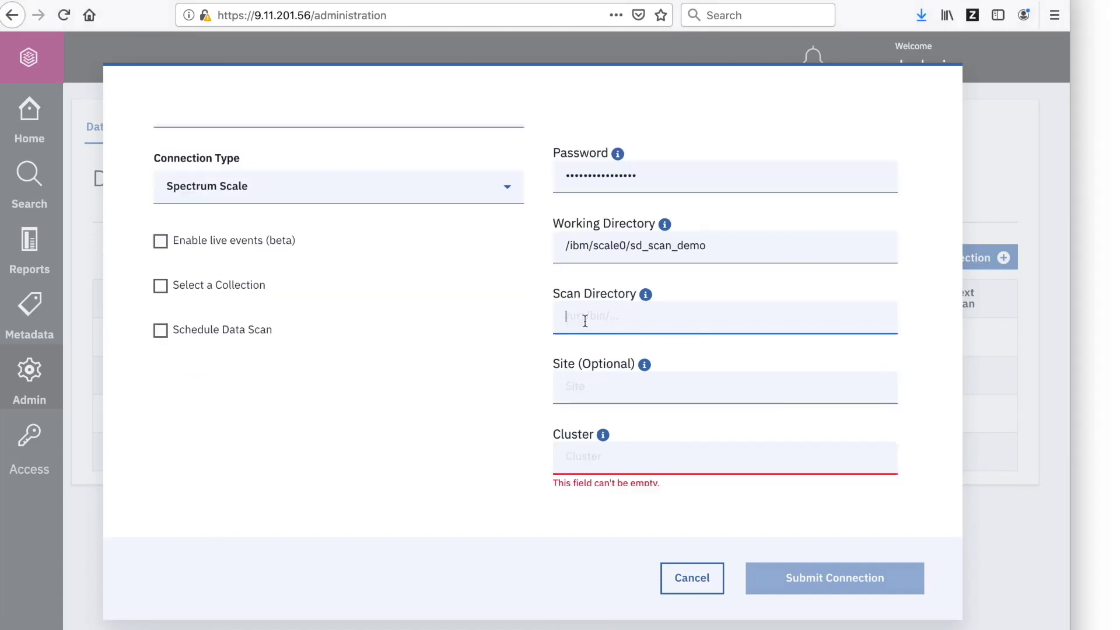
{"action": "type", "text": "/ibm/scale0"}
{"action": "scroll", "coordinate": [534, 305], "scroll_direction": "up", "scroll_amount": 2}
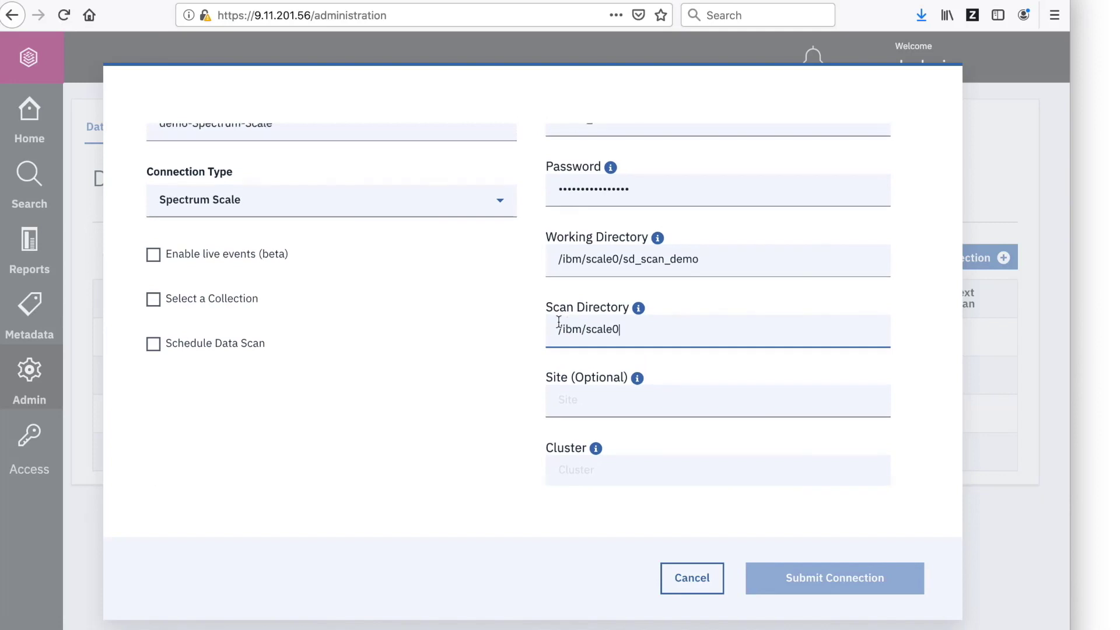
{"action": "left_click", "coordinate": [619, 389]}
{"action": "type", "text": "Tucson"}
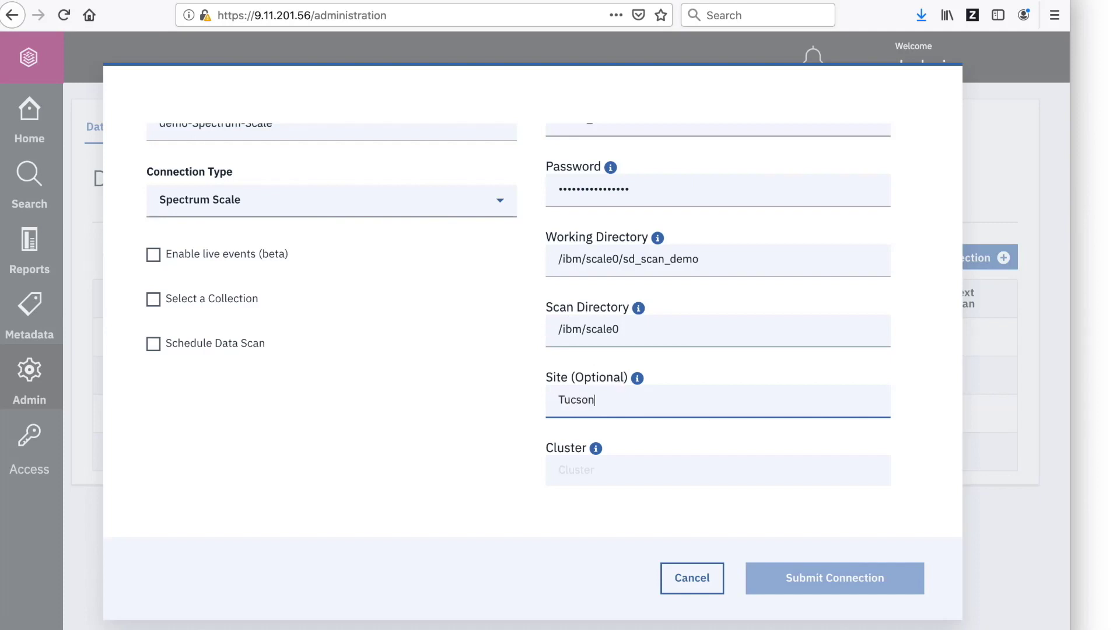
{"action": "left_click", "coordinate": [664, 383]}
{"action": "scroll", "coordinate": [663, 383], "scroll_direction": "down", "scroll_amount": 3}
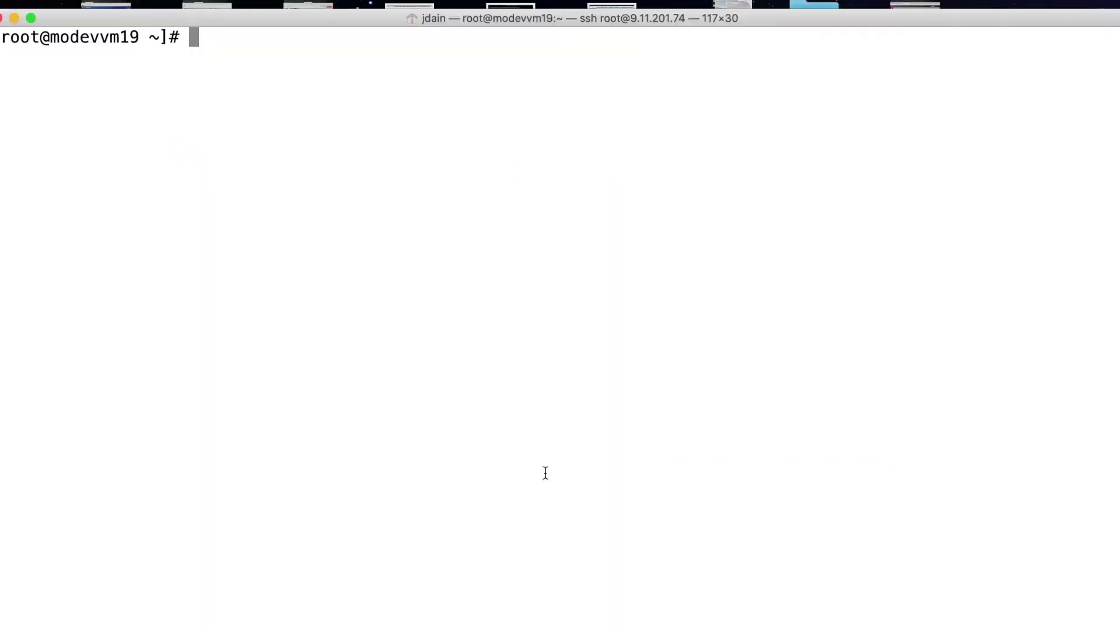
{"action": "type", "text": "mmlscluster"}
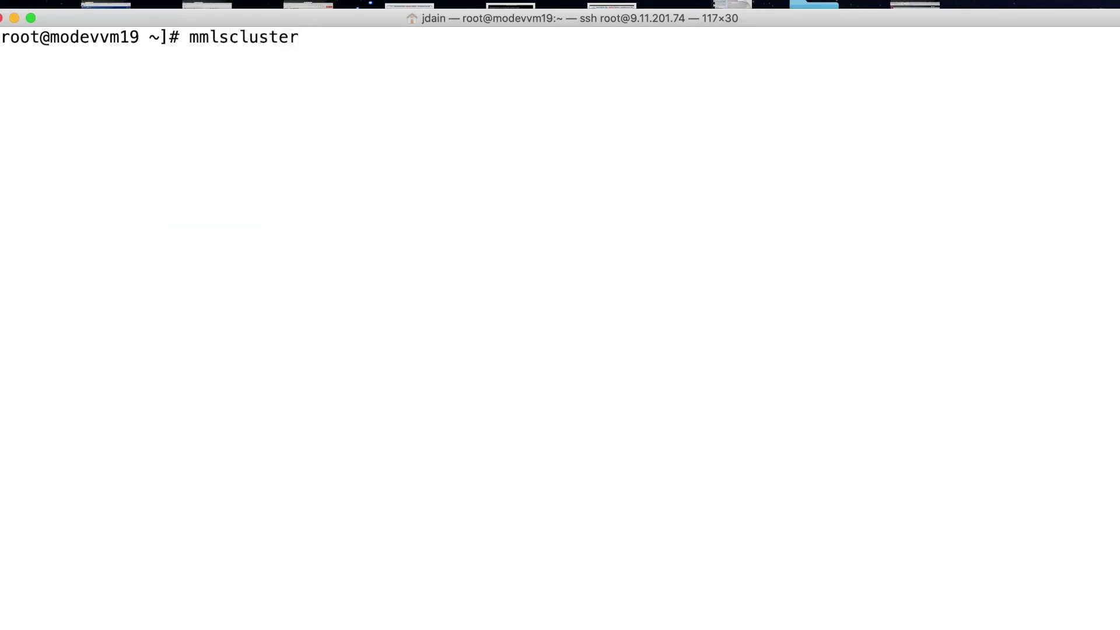
{"action": "key", "text": "Return"}
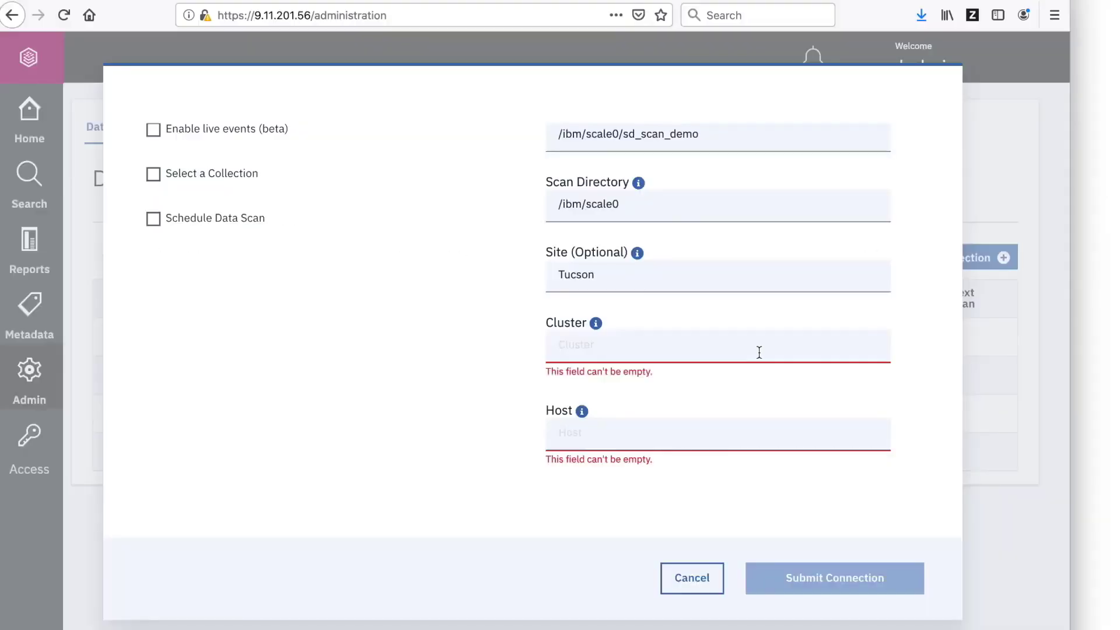
Paste modevvm19.tuc.stglabs.ibm.com into the Cluster and Host fields.
{"action": "type", "text": "modevvm19.tuc.stglabs.ibm.com"}
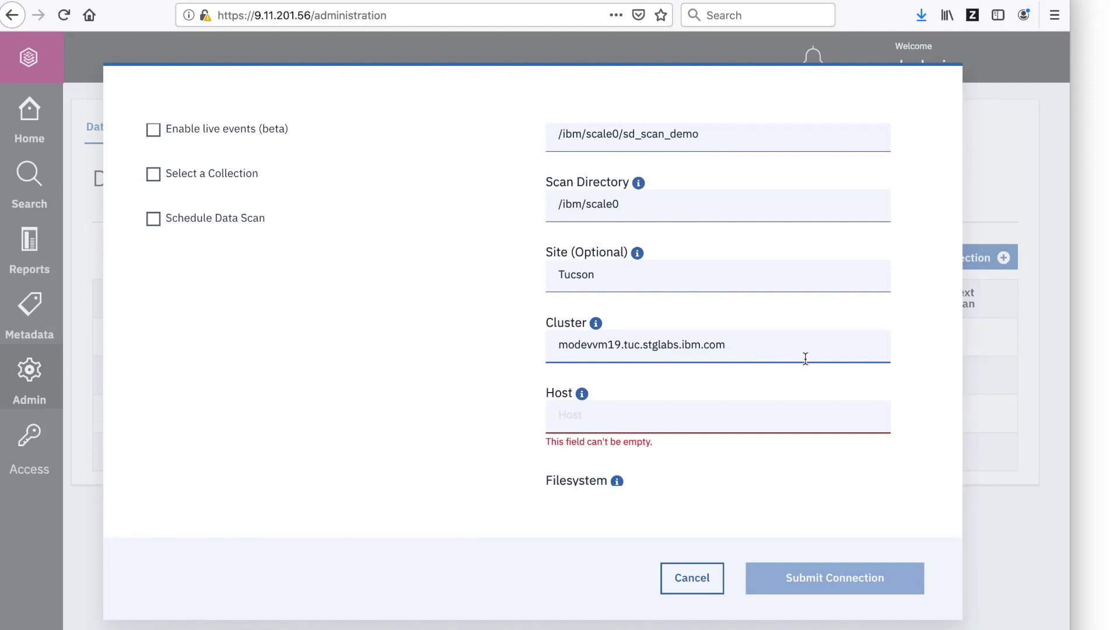
{"action": "scroll", "coordinate": [804, 358], "scroll_direction": "down", "scroll_amount": 5}
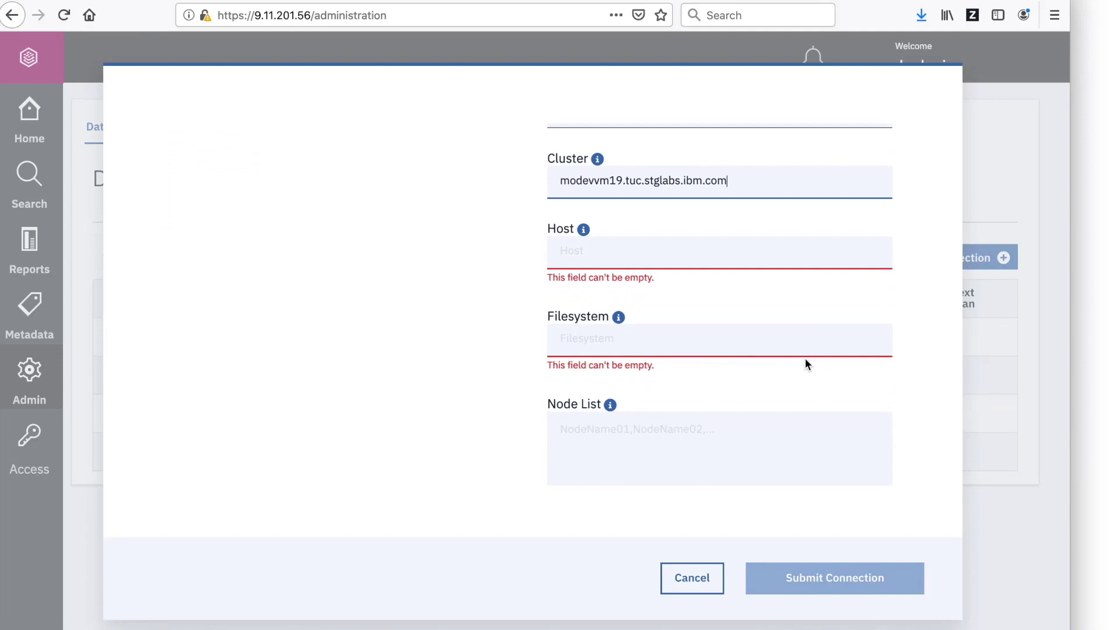
{"action": "left_click", "coordinate": [670, 244]}
{"action": "type", "text": "modevvm19.tuc.stglabs.ibm.com"}
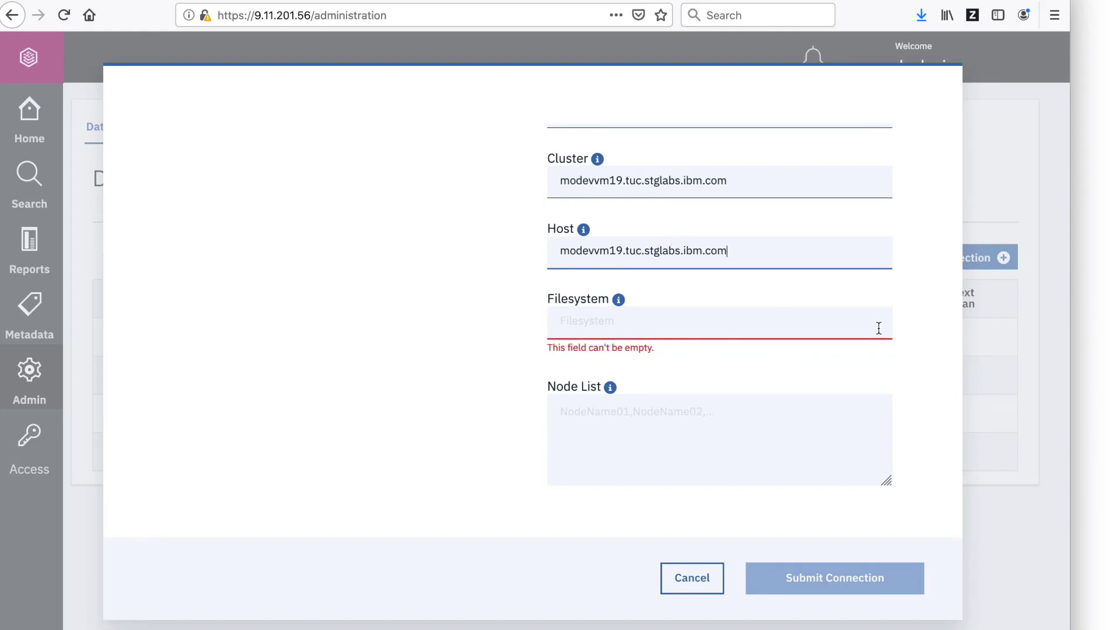
Check mounted file systems with mmlsmount all and begin entering scale0 as Filesystem.
{"action": "left_click", "coordinate": [684, 316]}
{"action": "key", "text": "super+Tab"}
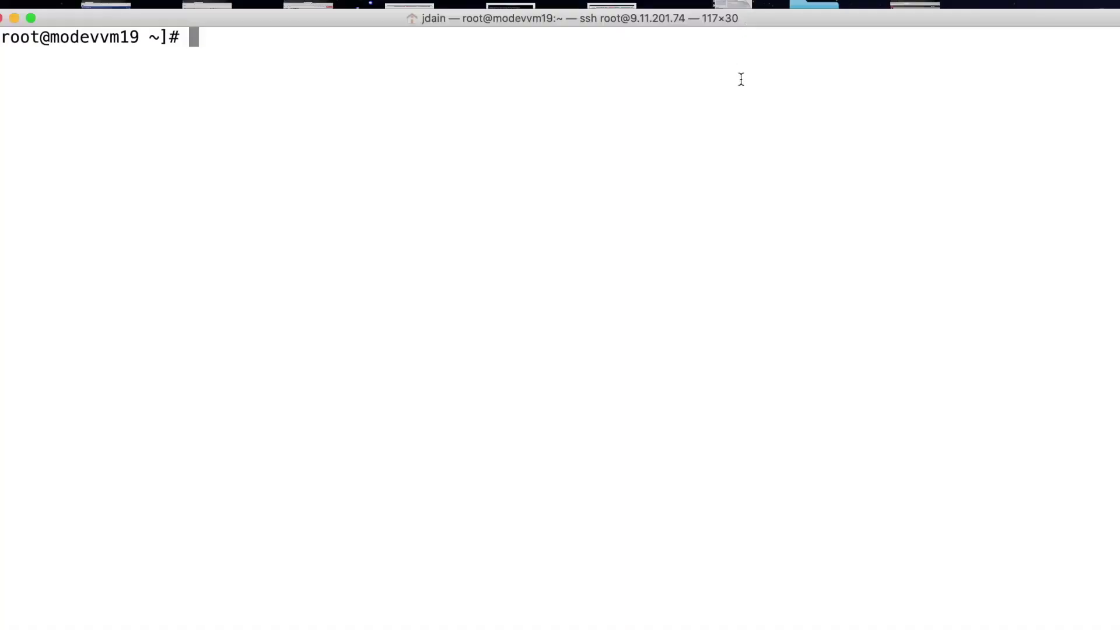
{"action": "key", "text": "Up"}
{"action": "key", "text": "Up"}
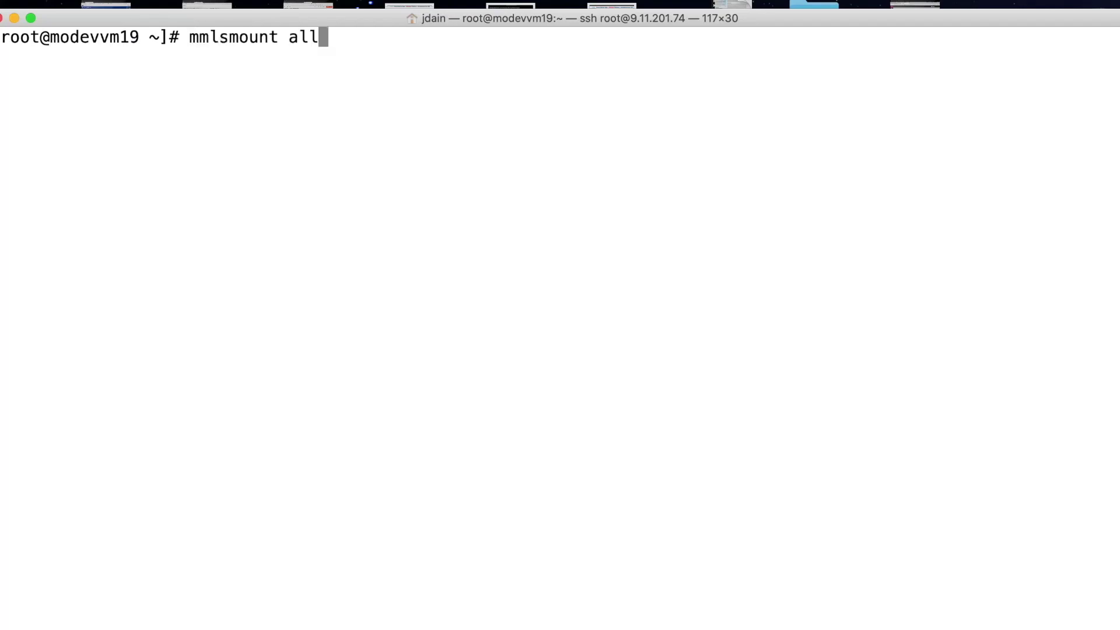
{"action": "key", "text": "Return"}
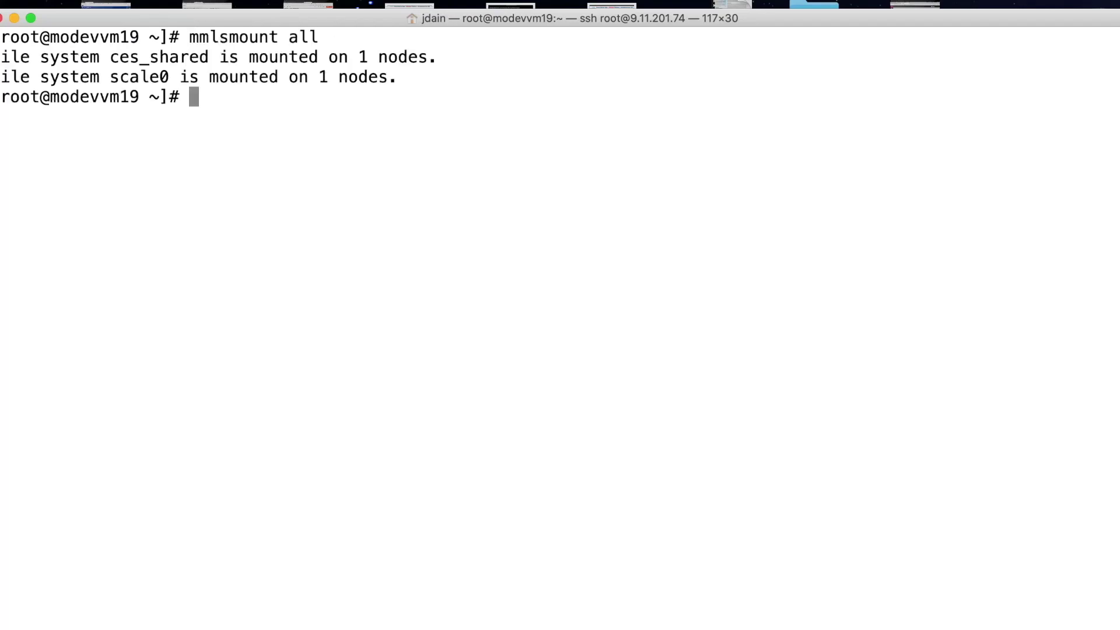
{"action": "key", "text": "super+Tab"}
{"action": "type", "text": "scale"}
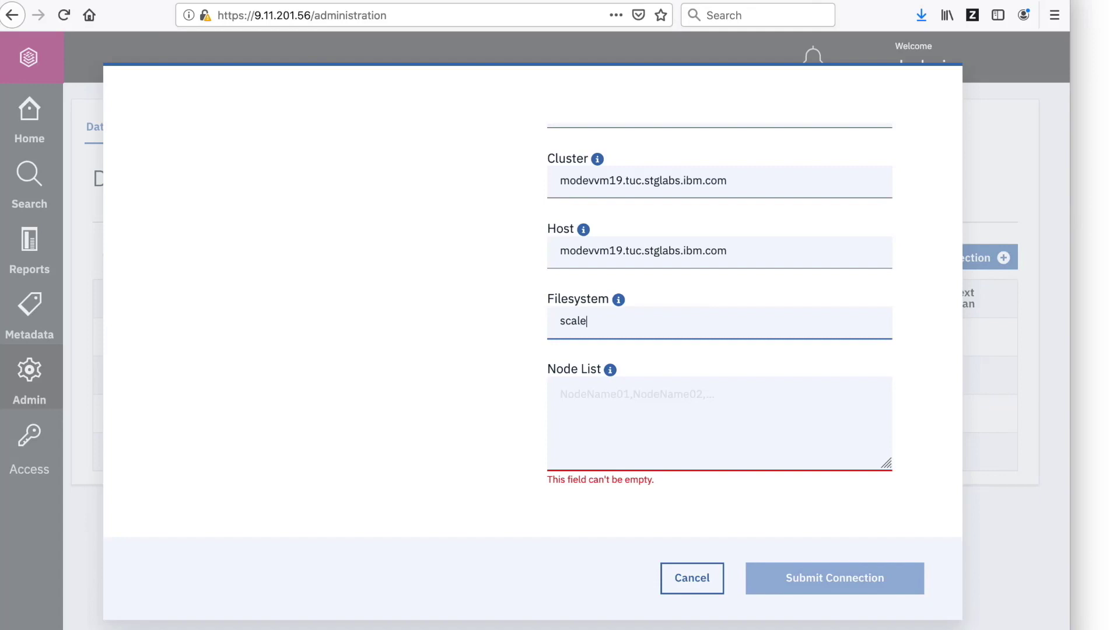
{"action": "type", "text": "0"}
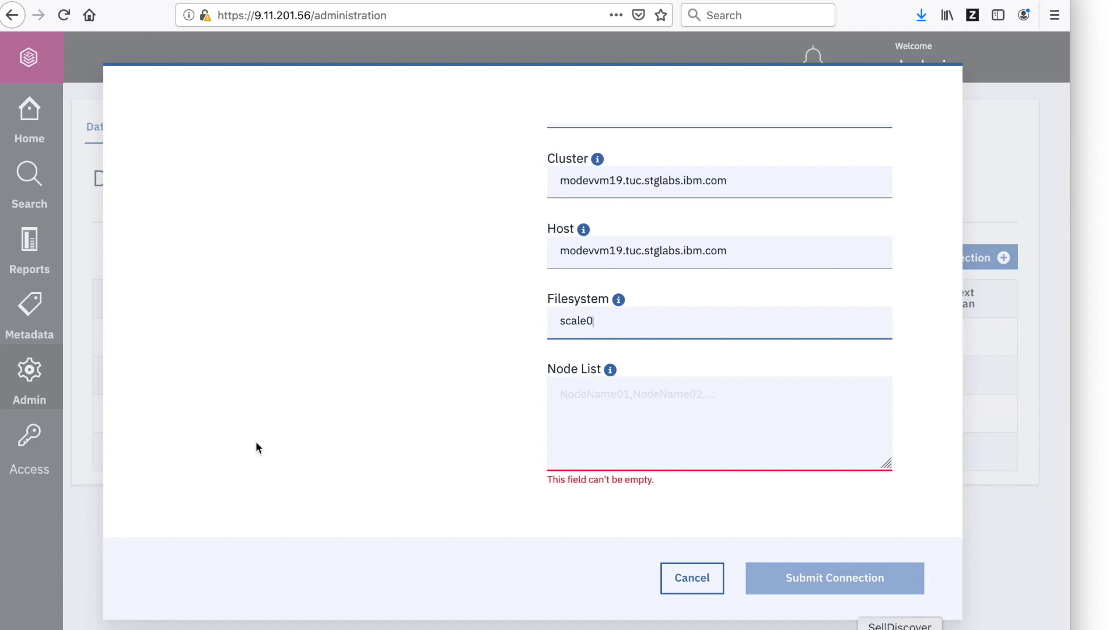
Enter all as the Node List.
{"action": "left_click", "coordinate": [769, 404]}
{"action": "type", "text": "all"}
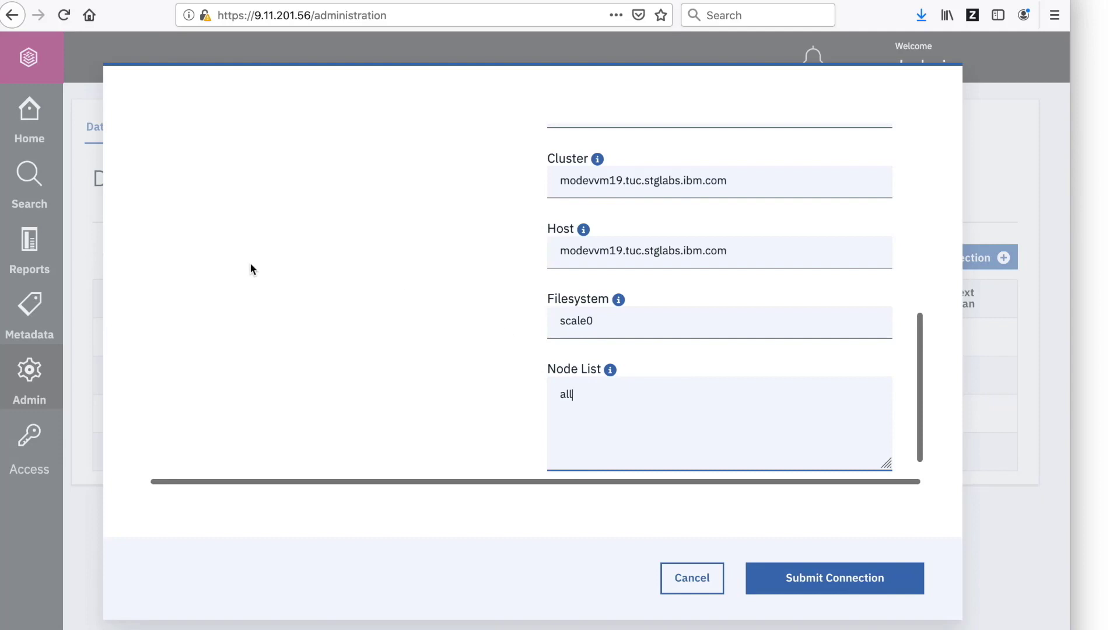
{"action": "scroll", "coordinate": [272, 271], "scroll_direction": "up", "scroll_amount": 4}
Try daily, weekly and monthly scan schedules, turn scheduling back off, and submit the connection.
{"action": "left_click", "coordinate": [153, 263]}
{"action": "left_click", "coordinate": [153, 315]}
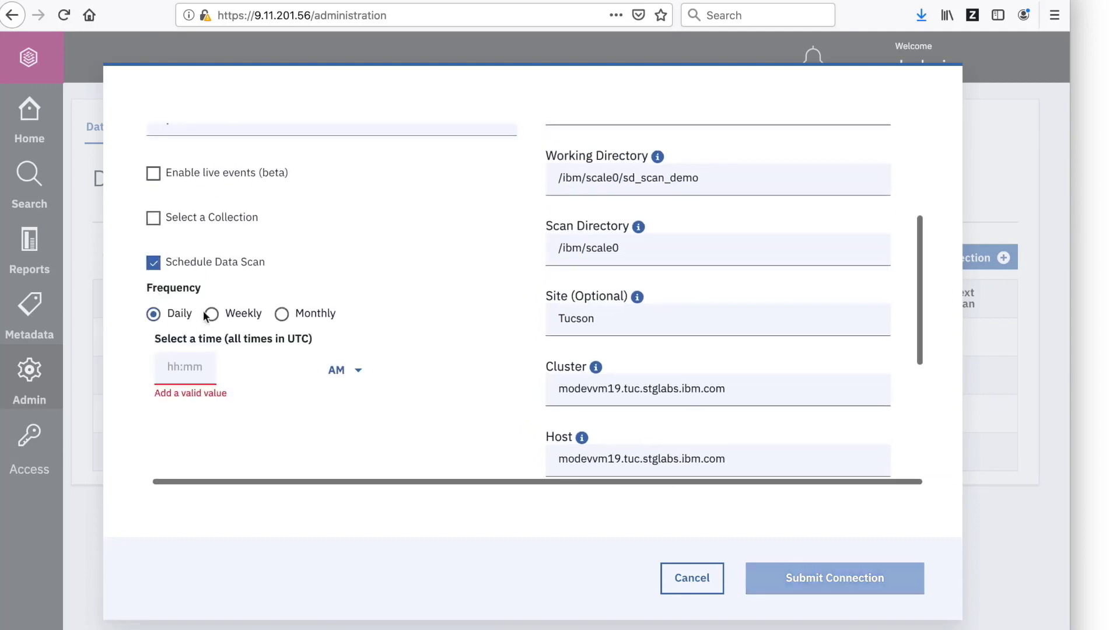
{"action": "left_click", "coordinate": [211, 314]}
{"action": "left_click", "coordinate": [282, 315]}
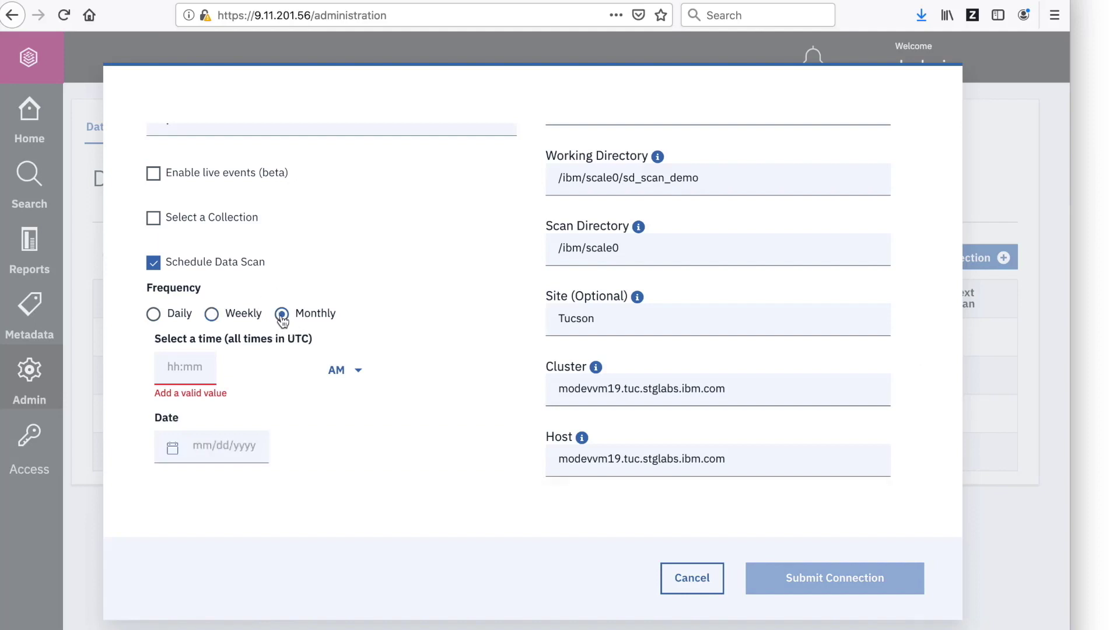
{"action": "left_click", "coordinate": [153, 264]}
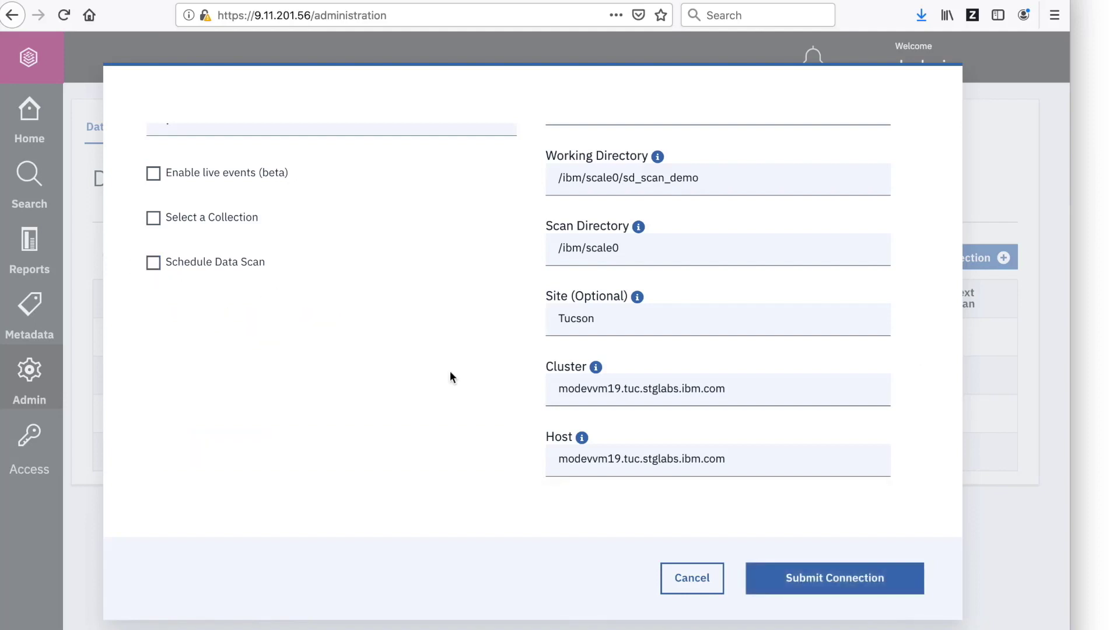
{"action": "left_click", "coordinate": [866, 587]}
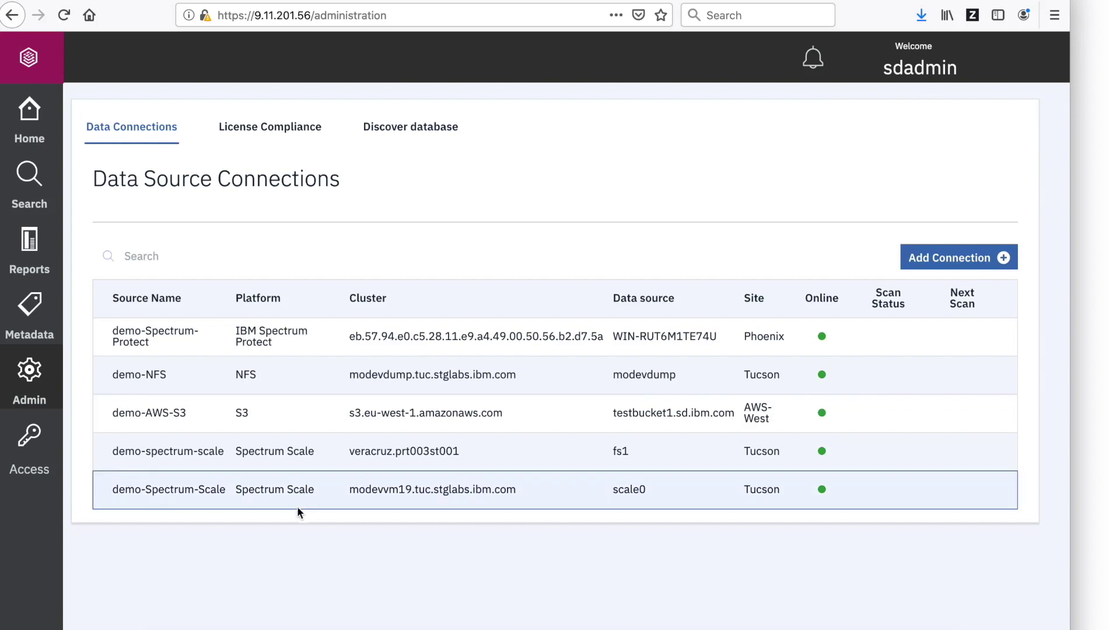
Run Scan Now on the demo-Spectrum-Scale connection until it completes.
{"action": "left_click", "coordinate": [282, 499]}
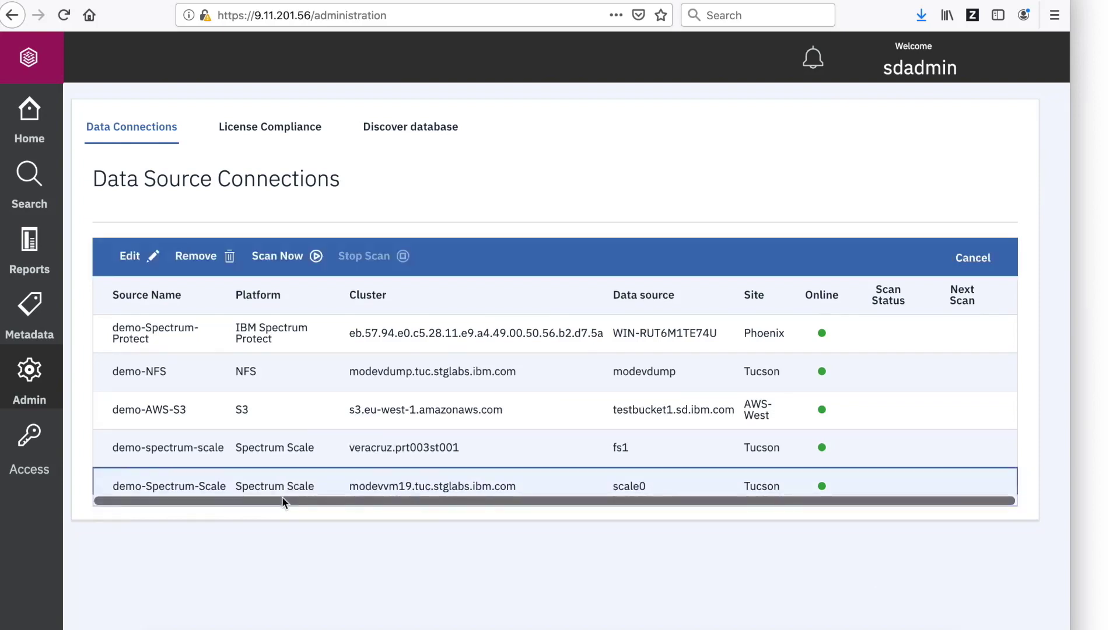
{"action": "left_click", "coordinate": [297, 259]}
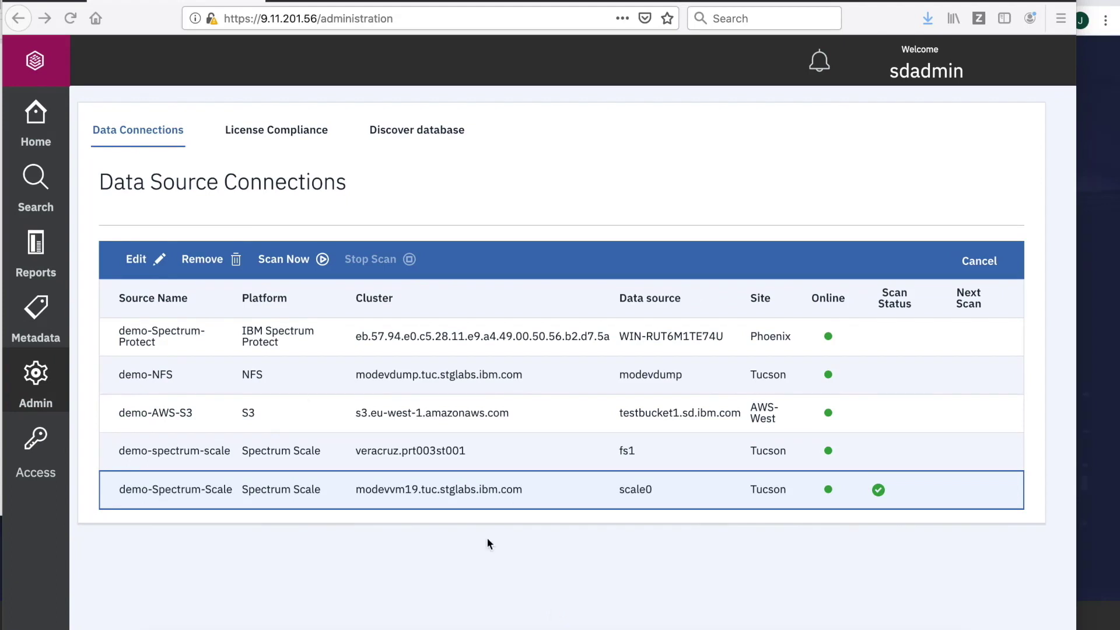
{"action": "left_click", "coordinate": [24, 188]}
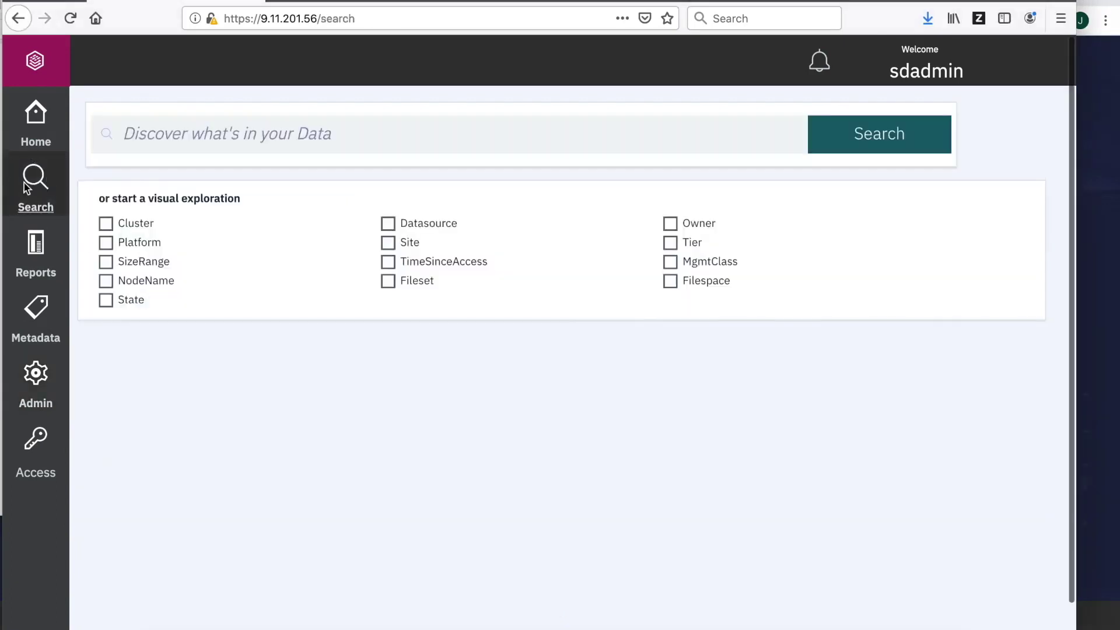
Rerun the platform='Spectrum Scale' search to list the scale0 files.
{"action": "left_click", "coordinate": [259, 127]}
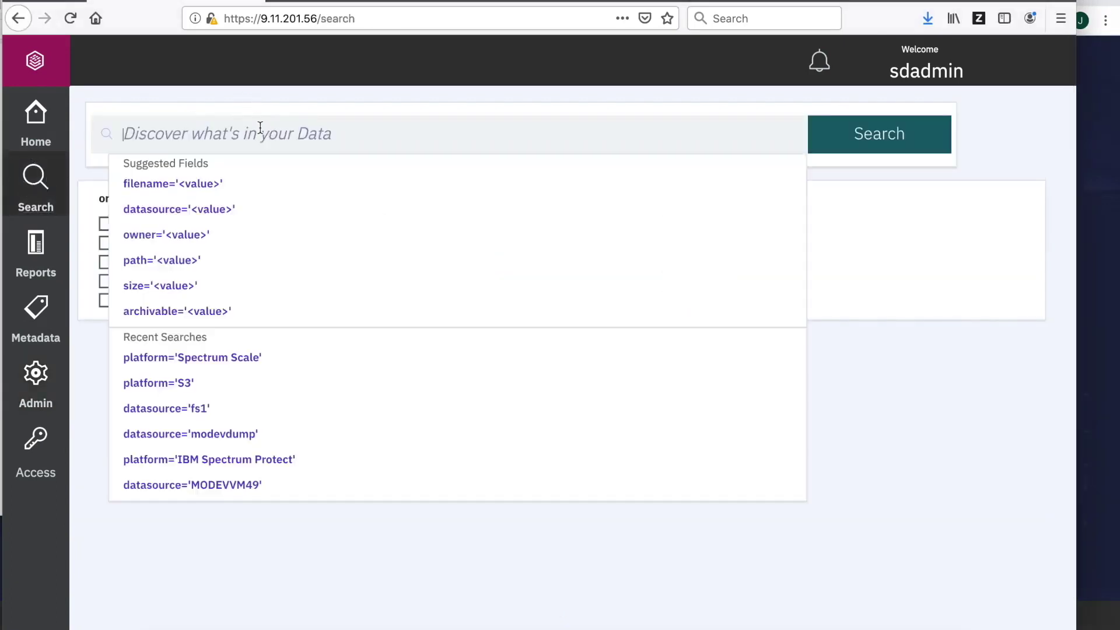
{"action": "left_click", "coordinate": [242, 357]}
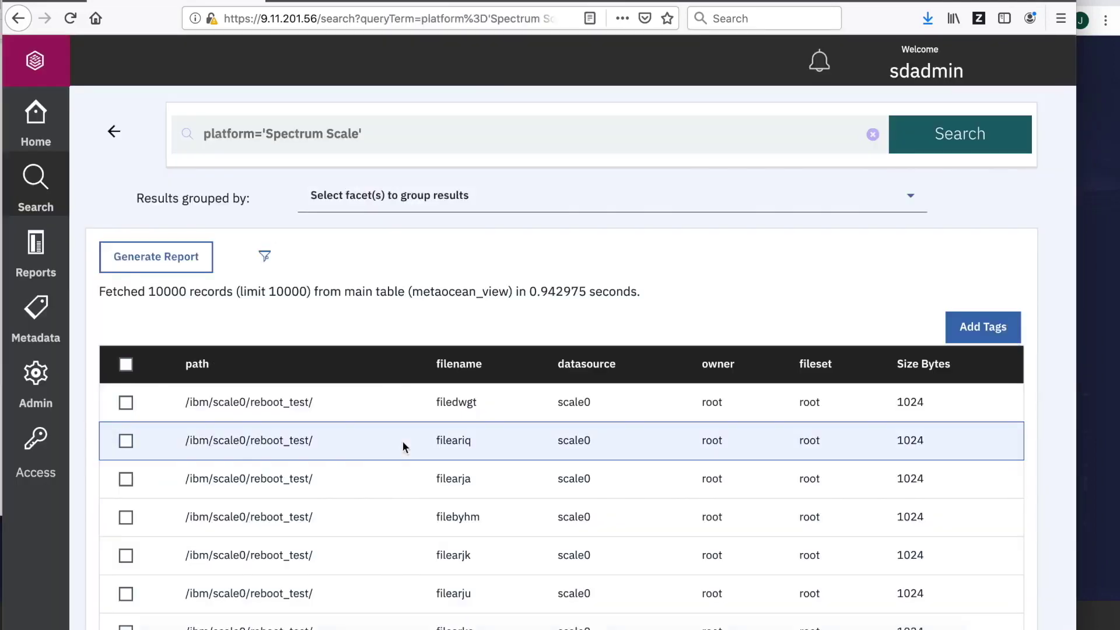
{"action": "left_click", "coordinate": [23, 378]}
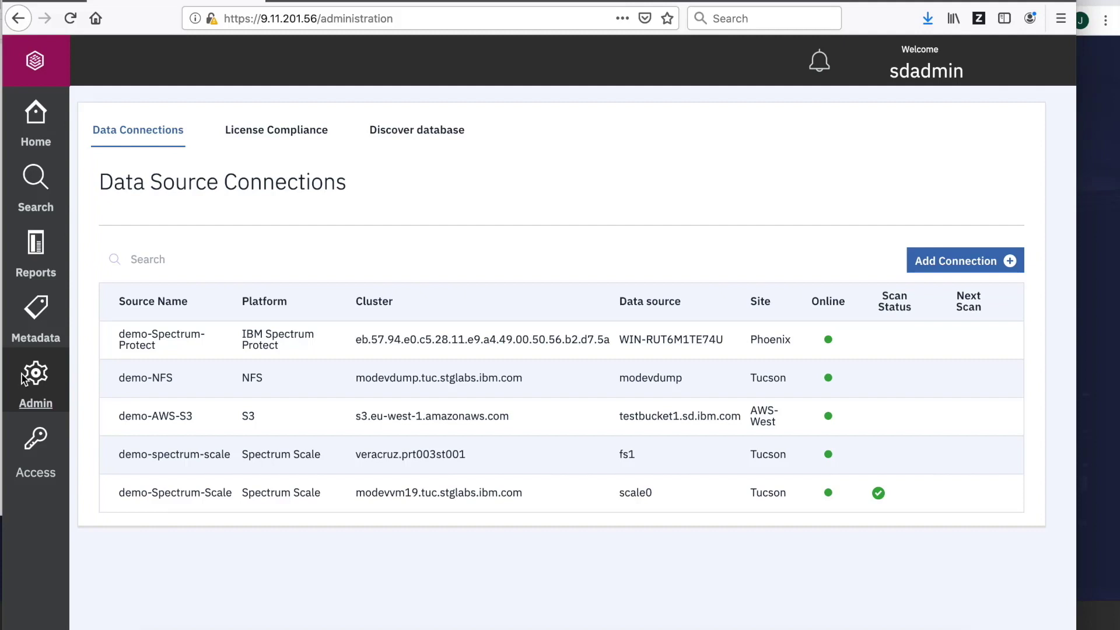
Refresh the Metadata summarization table, then show the dashboard's capacity-by-site chart logarithmically.
{"action": "left_click", "coordinate": [401, 140]}
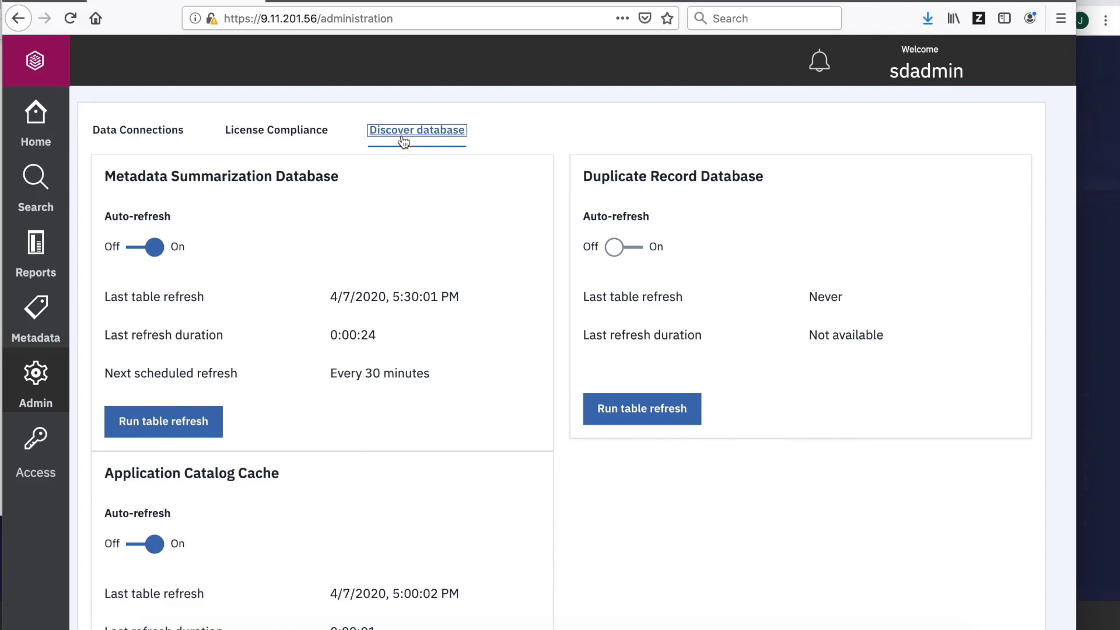
{"action": "left_click", "coordinate": [162, 425]}
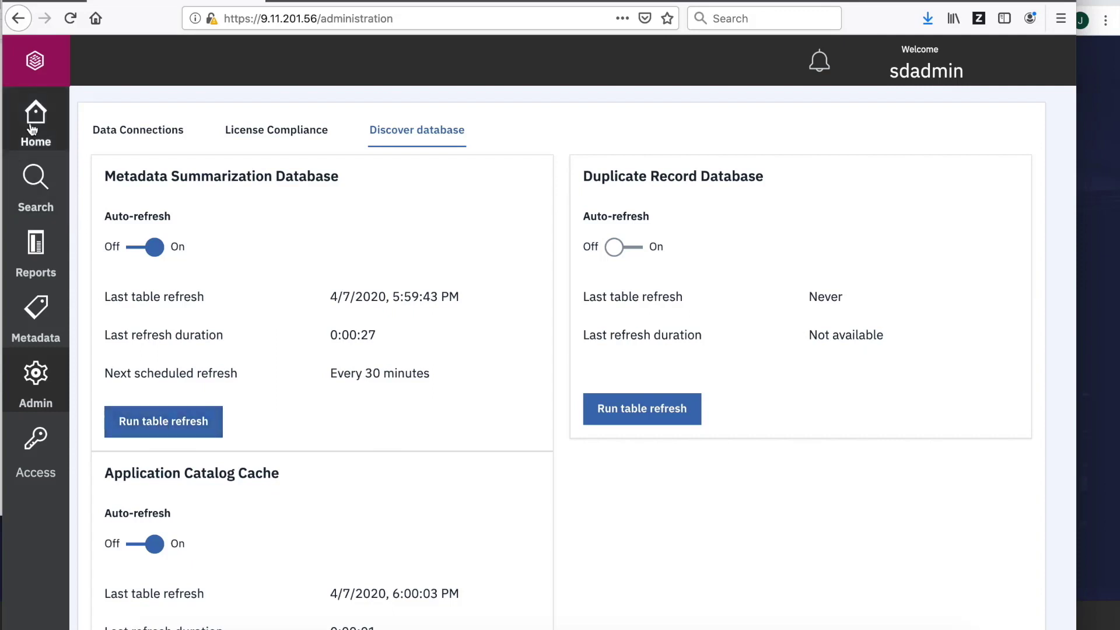
{"action": "left_click", "coordinate": [33, 127]}
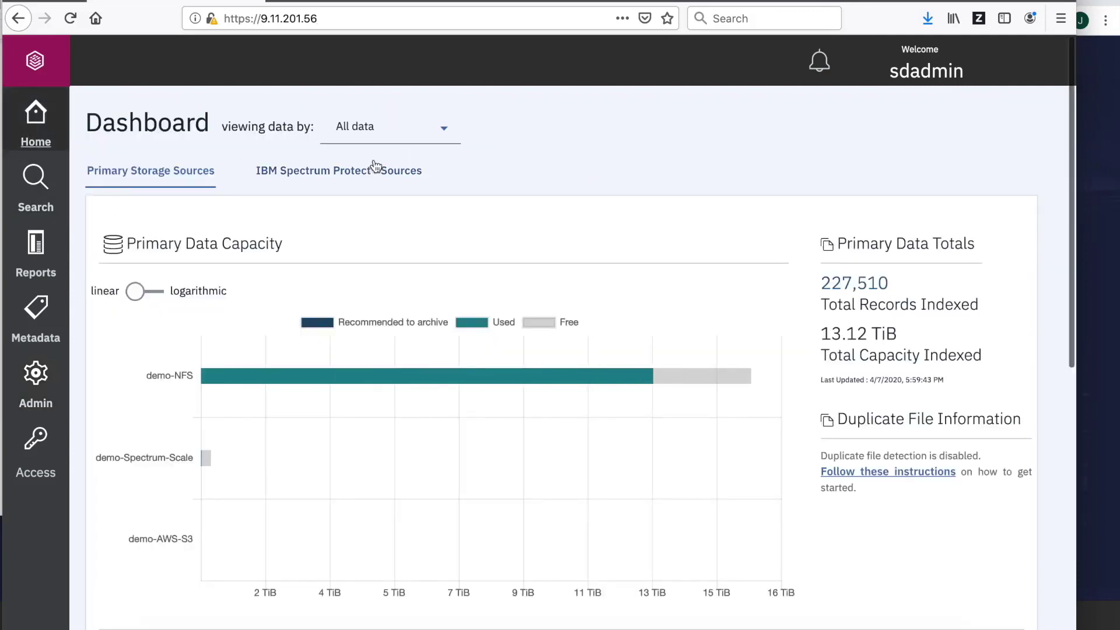
{"action": "left_click", "coordinate": [154, 291]}
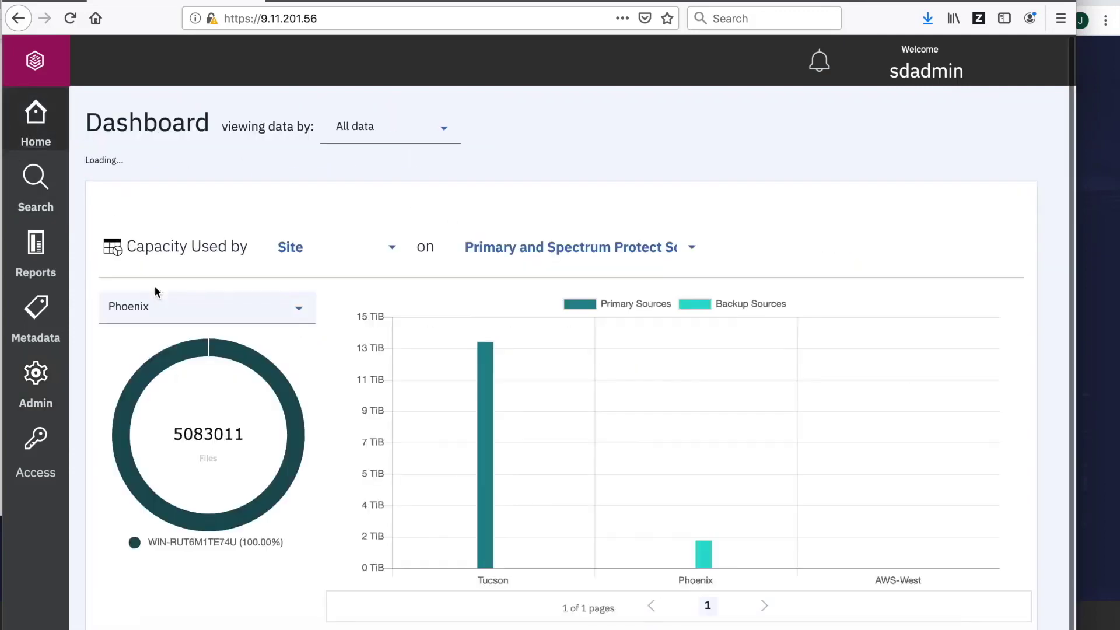